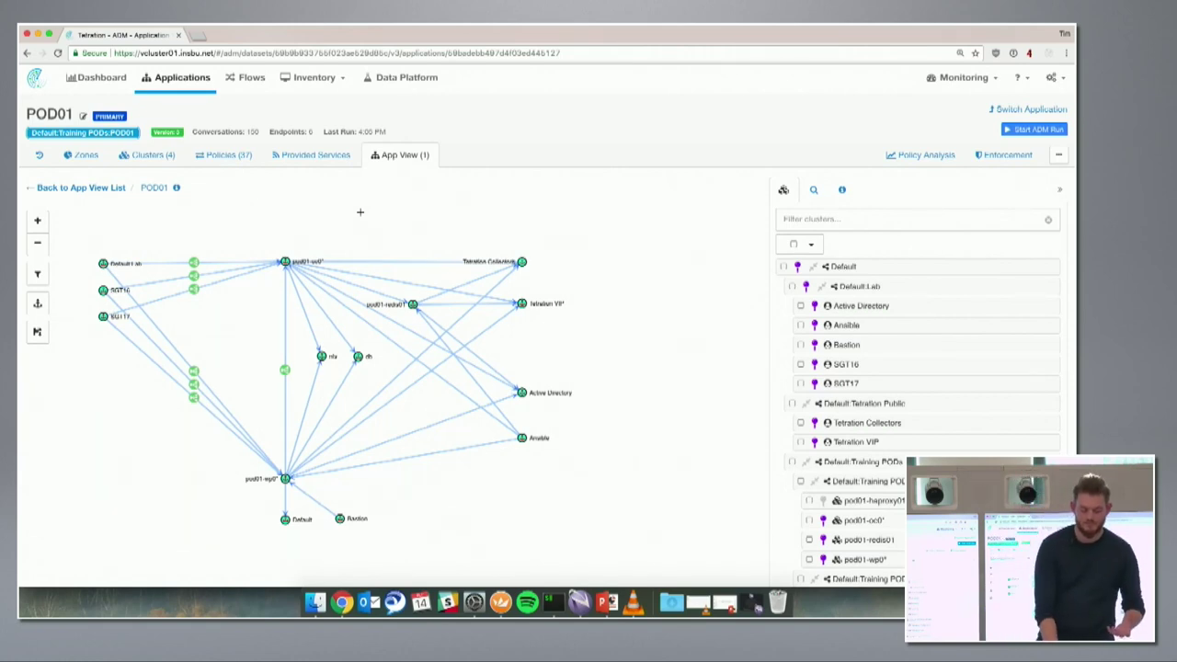
Inspect the SGT16 node and its link to pod01-oc0* in the POD01 app view, enlarging the page for readability
mouse_move(103, 292)
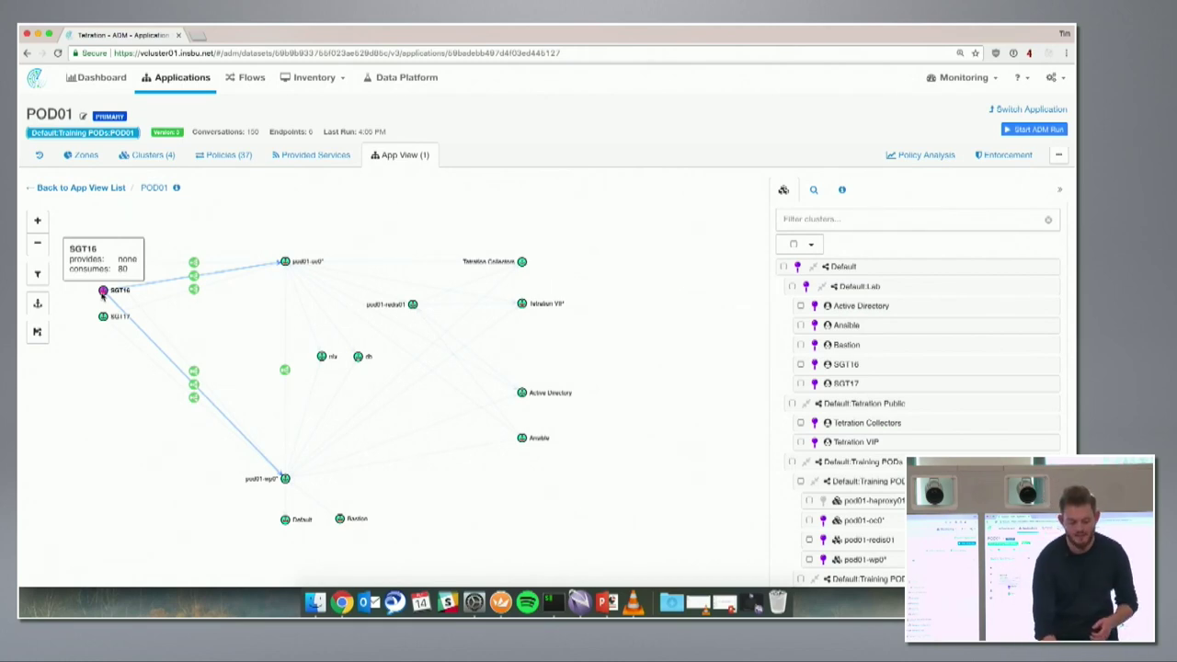
mouse_move(169, 284)
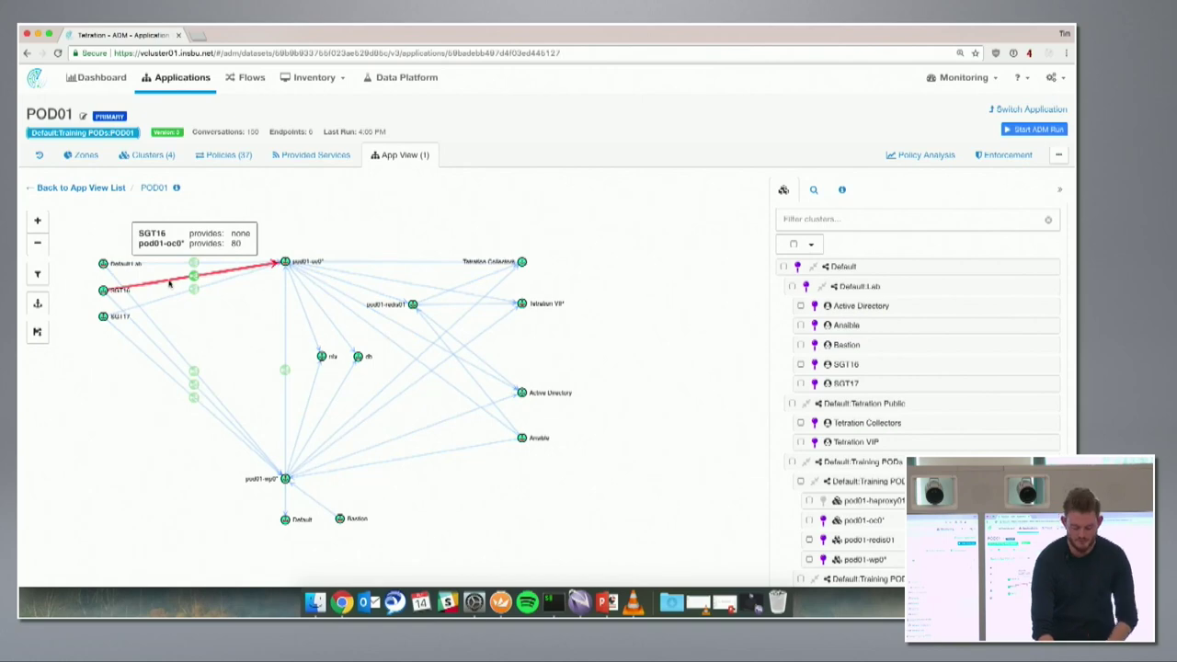
key("super+equal")
key("super+equal")
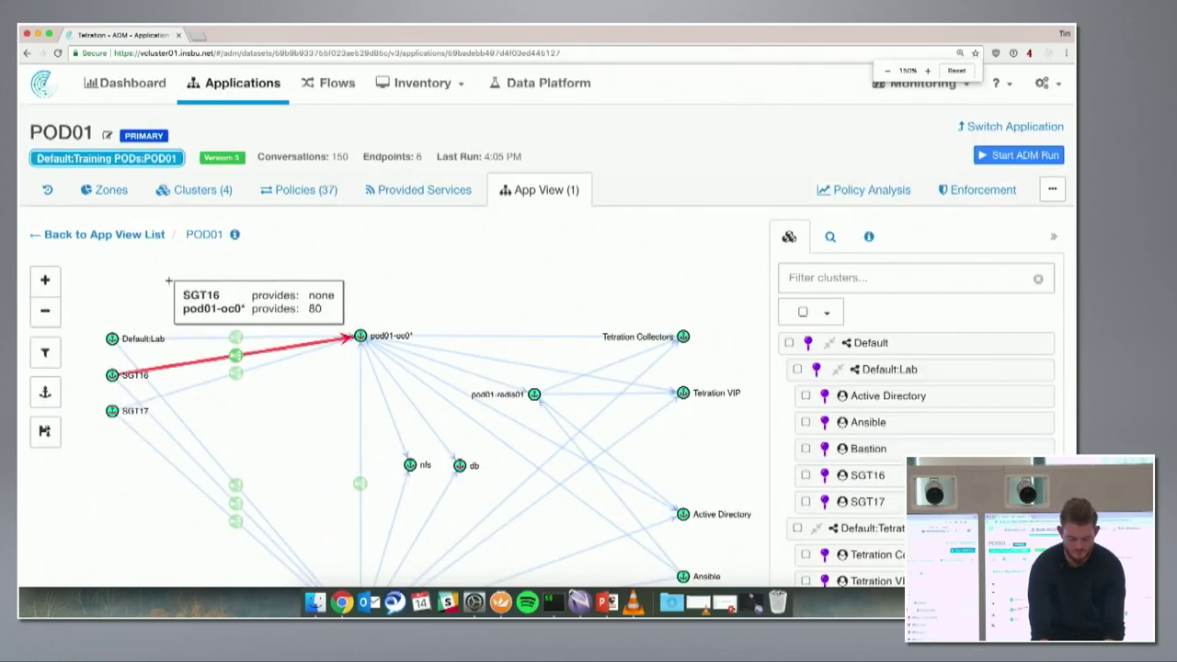
key("super+equal")
scroll(267, 345, "down", 2)
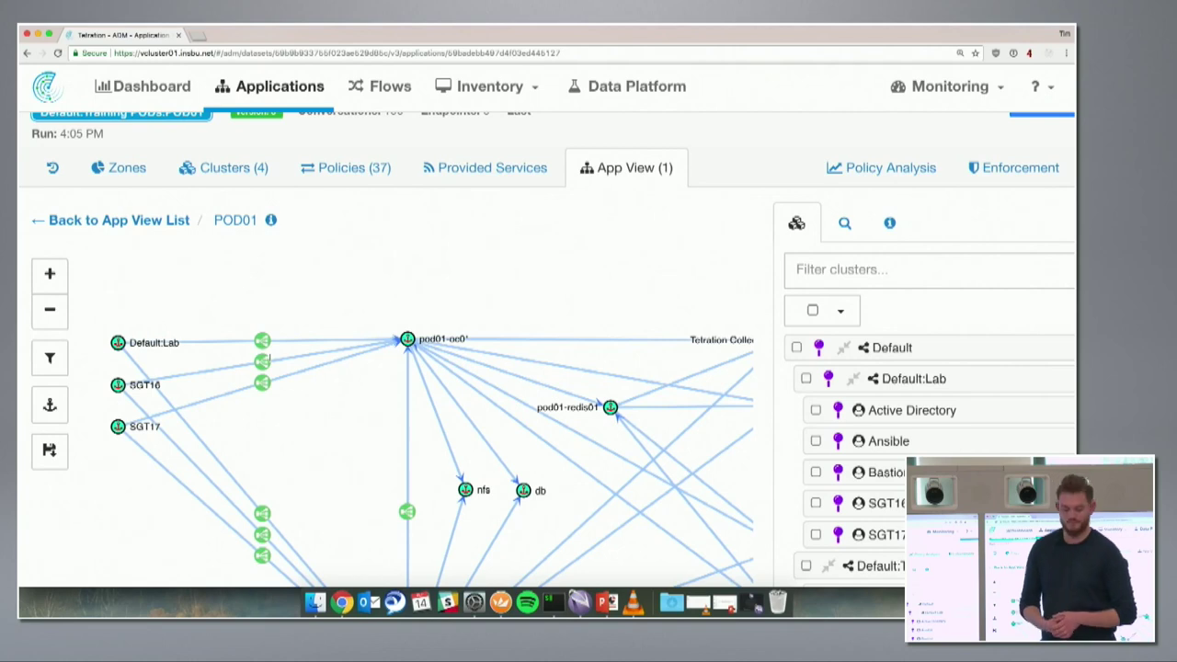
Inspect the connections and the provided and consumed ports of the pod01-oc0* cluster in the app view
mouse_move(217, 372)
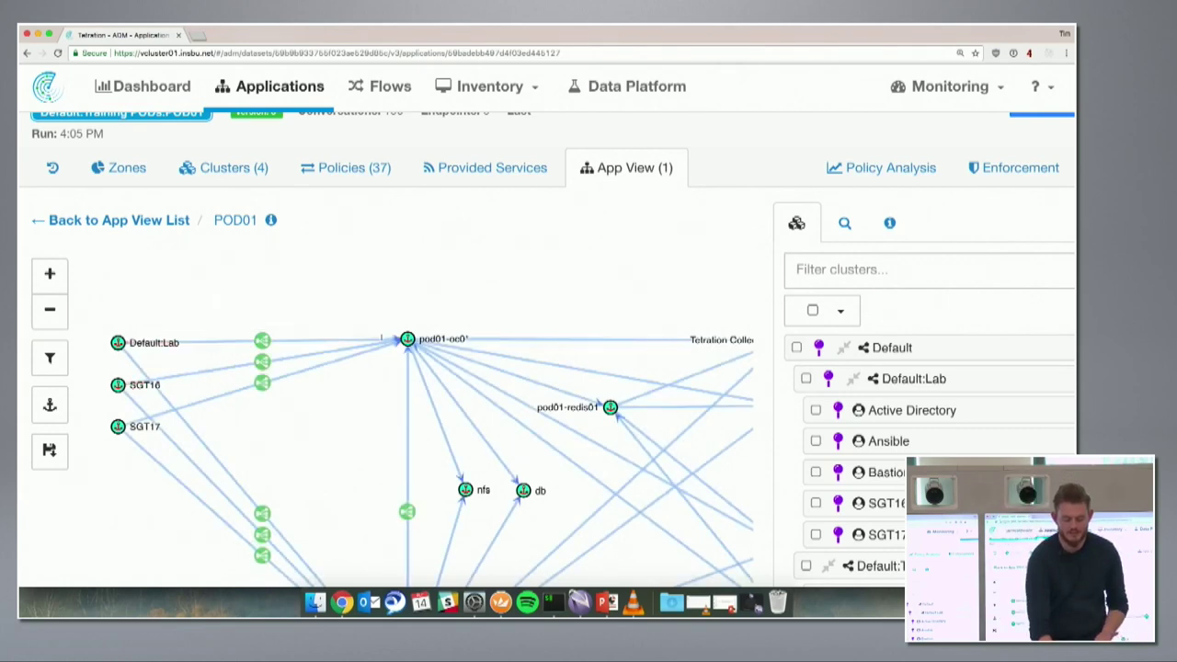
left_click(407, 339)
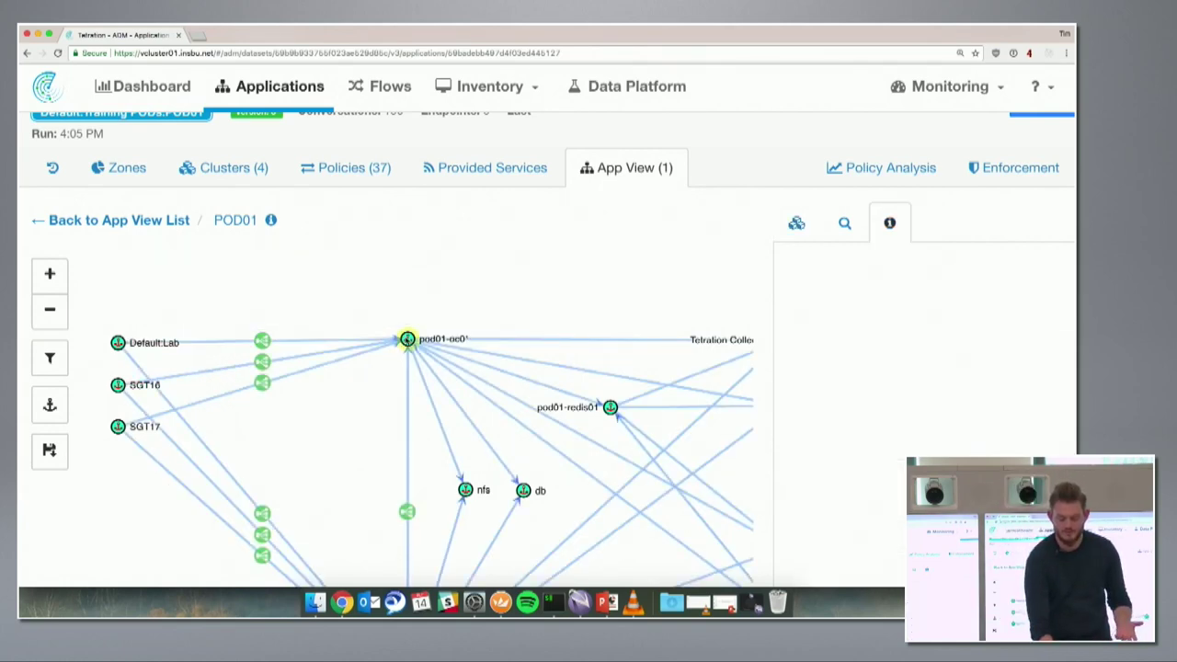
left_click(813, 230)
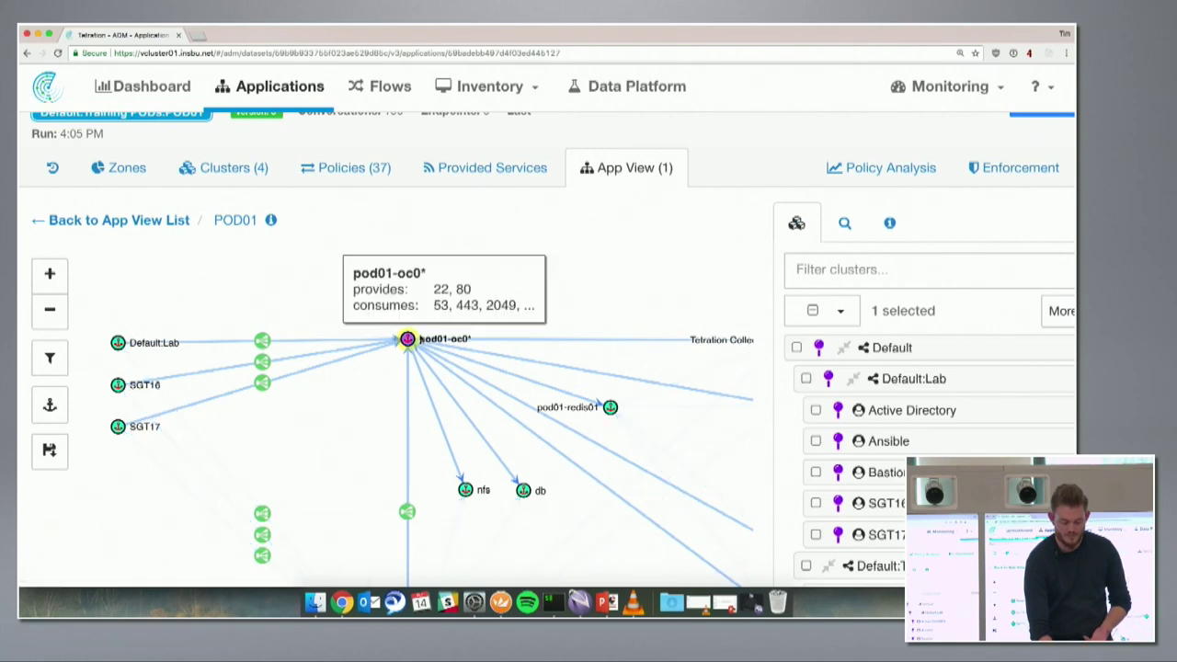
left_click(407, 339)
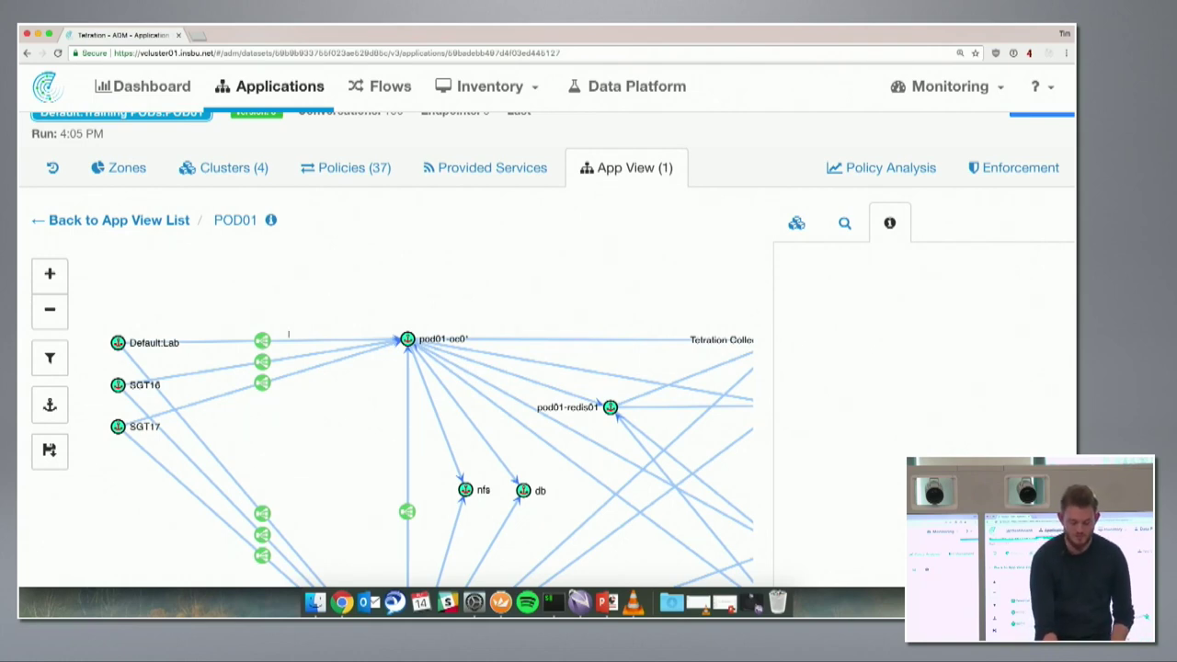
Show the policy details for the Default:Lab to pod01-oc0* link and check the ports of the nfs node
mouse_move(265, 343)
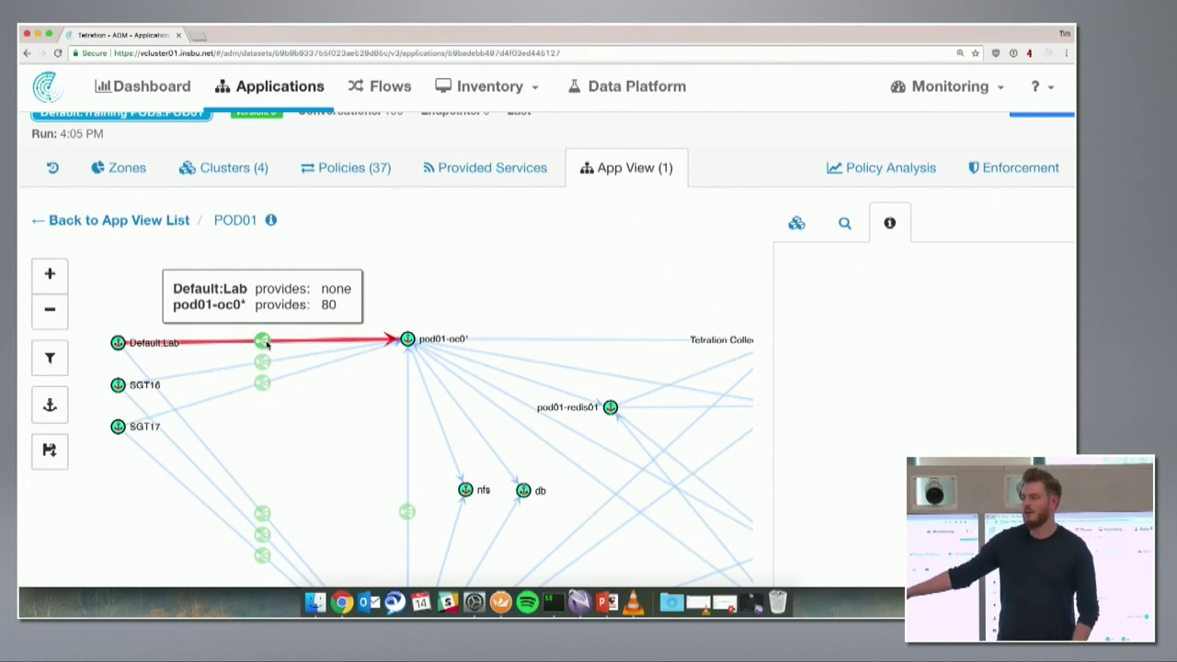
left_click(264, 342)
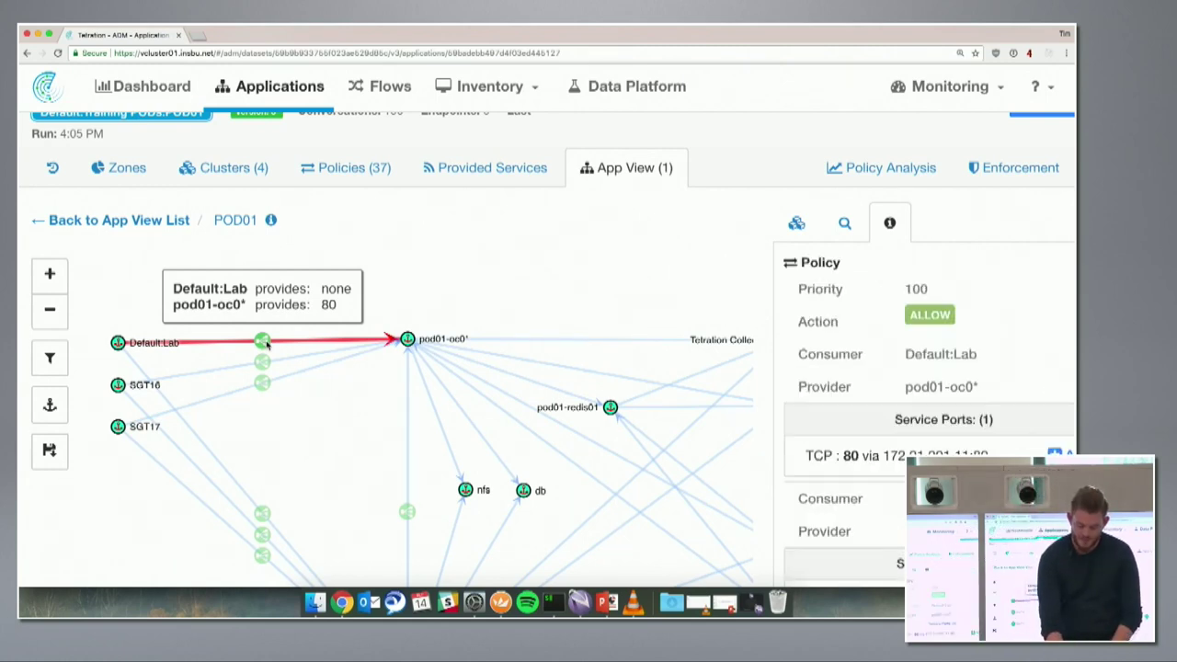
scroll(846, 392, "down", 2)
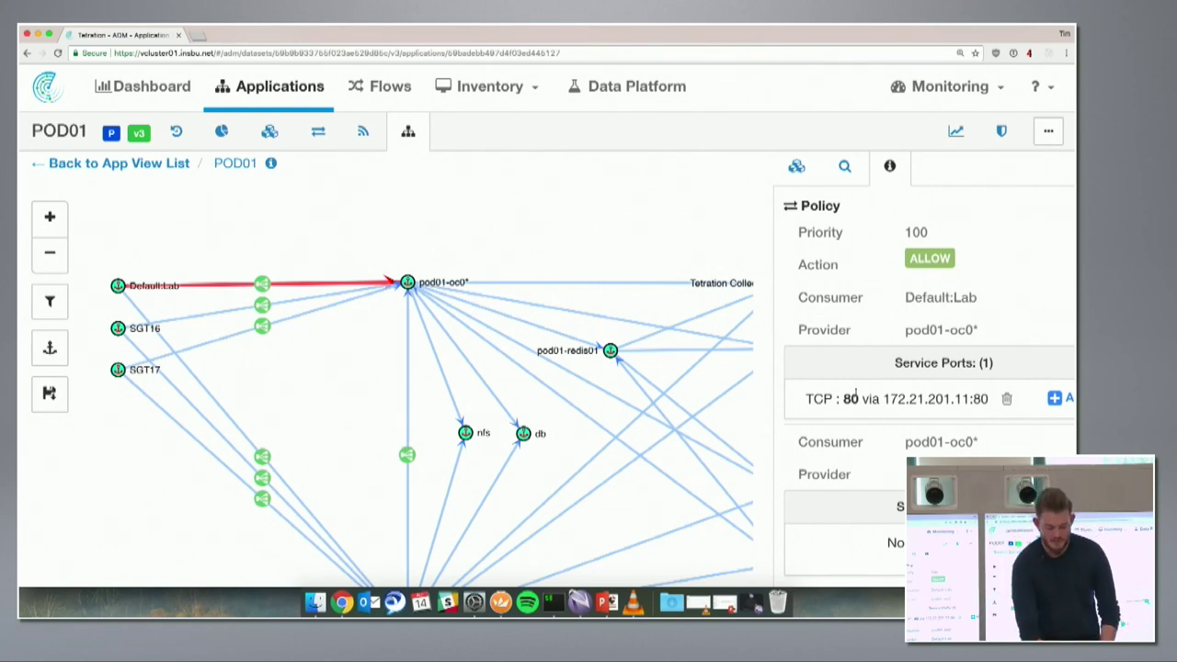
scroll(586, 439, "down", 3)
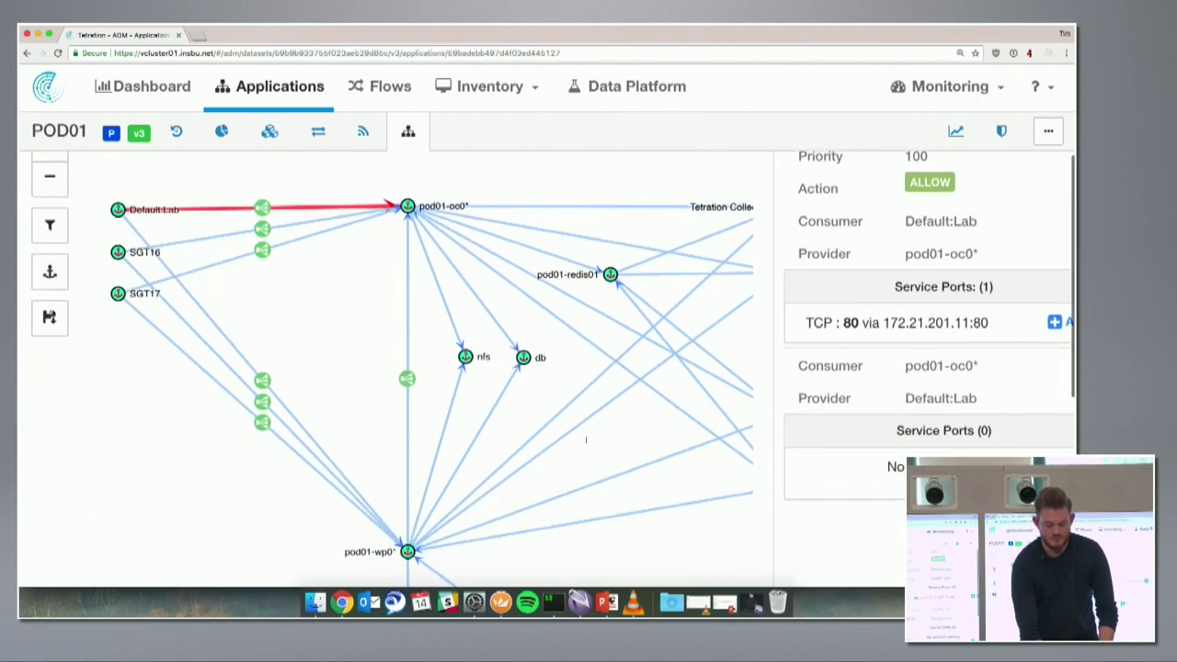
mouse_move(466, 358)
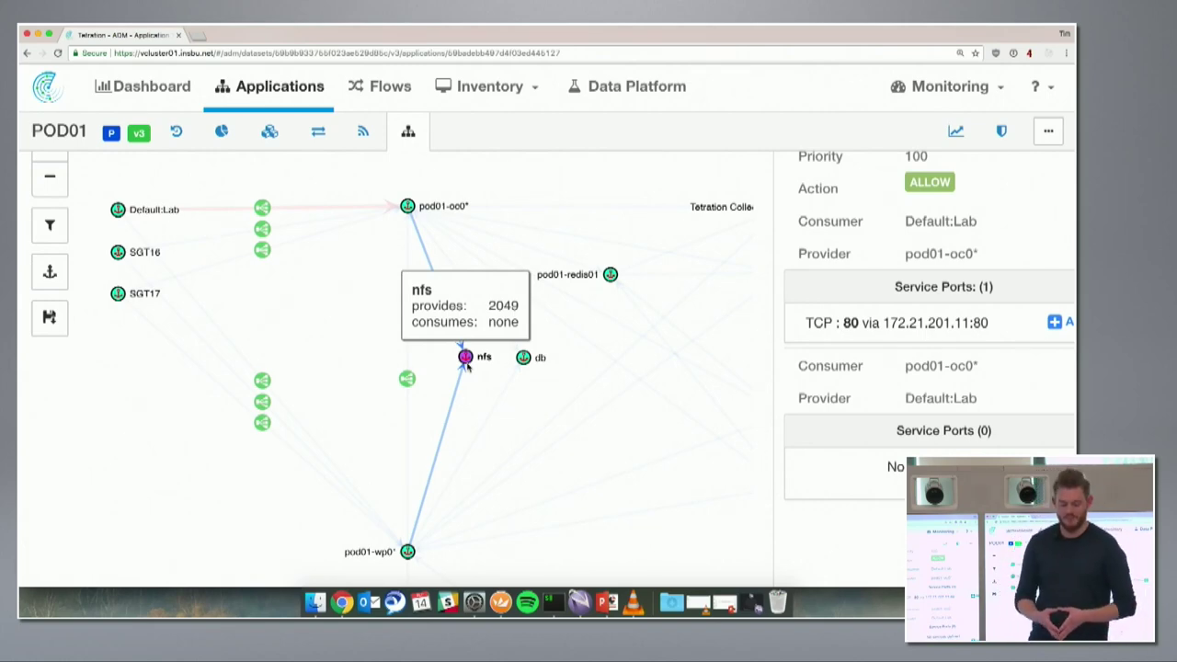
Switch to the Shared application's app view and inspect the nfs cluster's ports and its links to the training PODs
scroll(1033, 137, "up", 3)
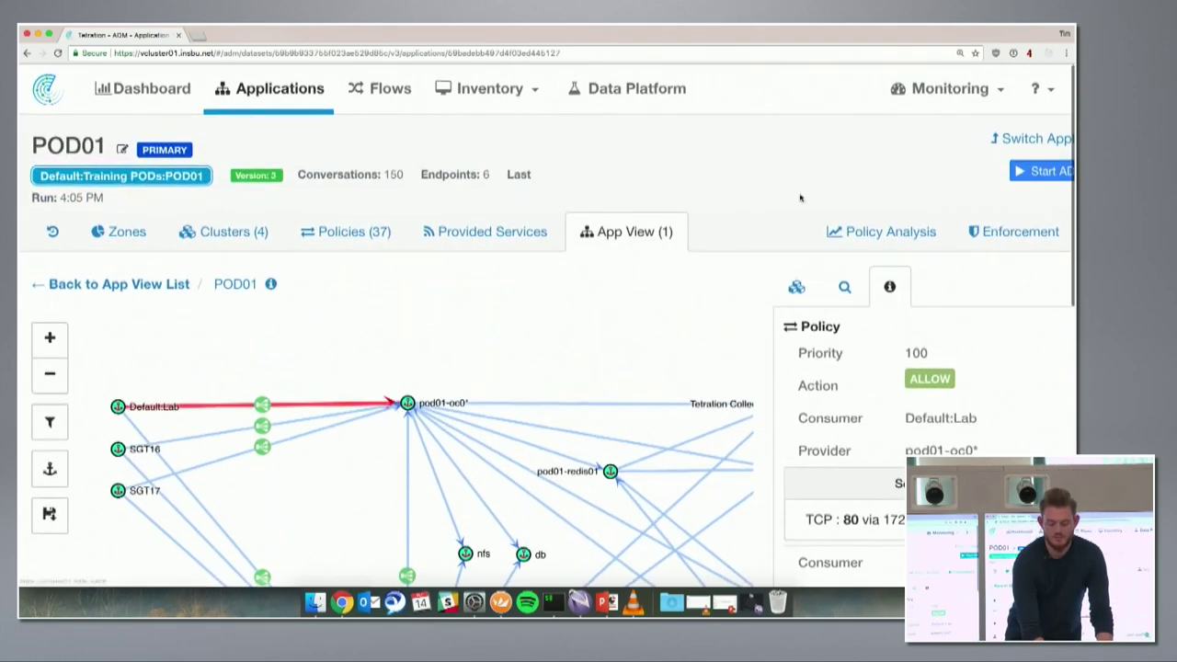
left_click(1033, 137)
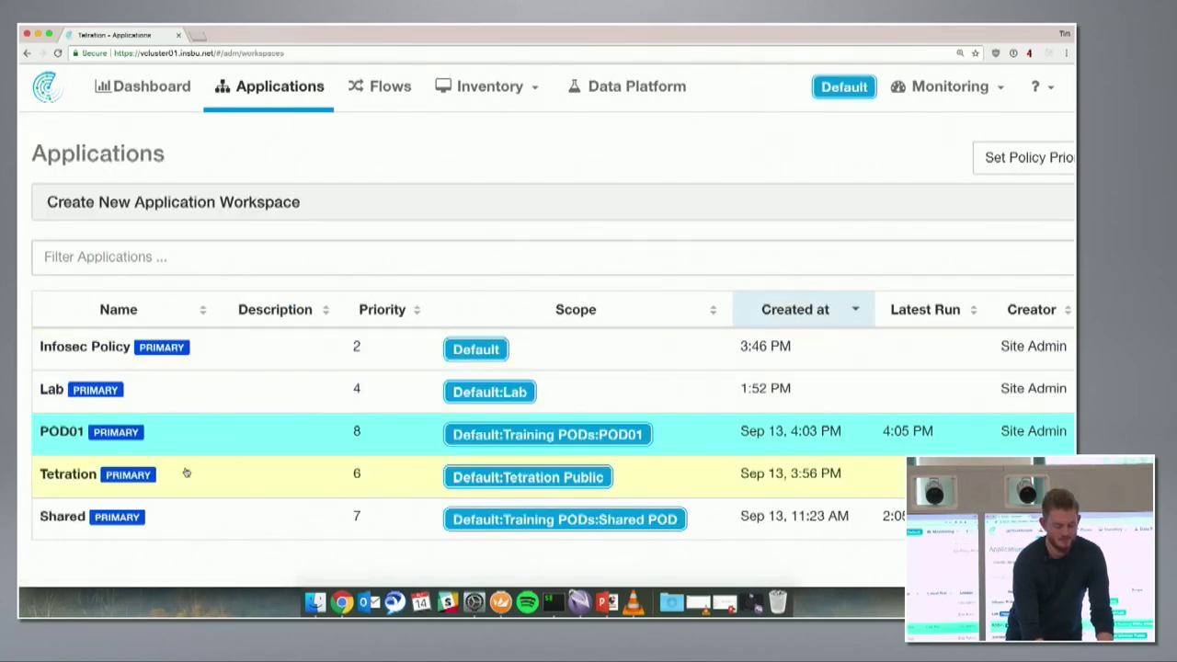
left_click(197, 512)
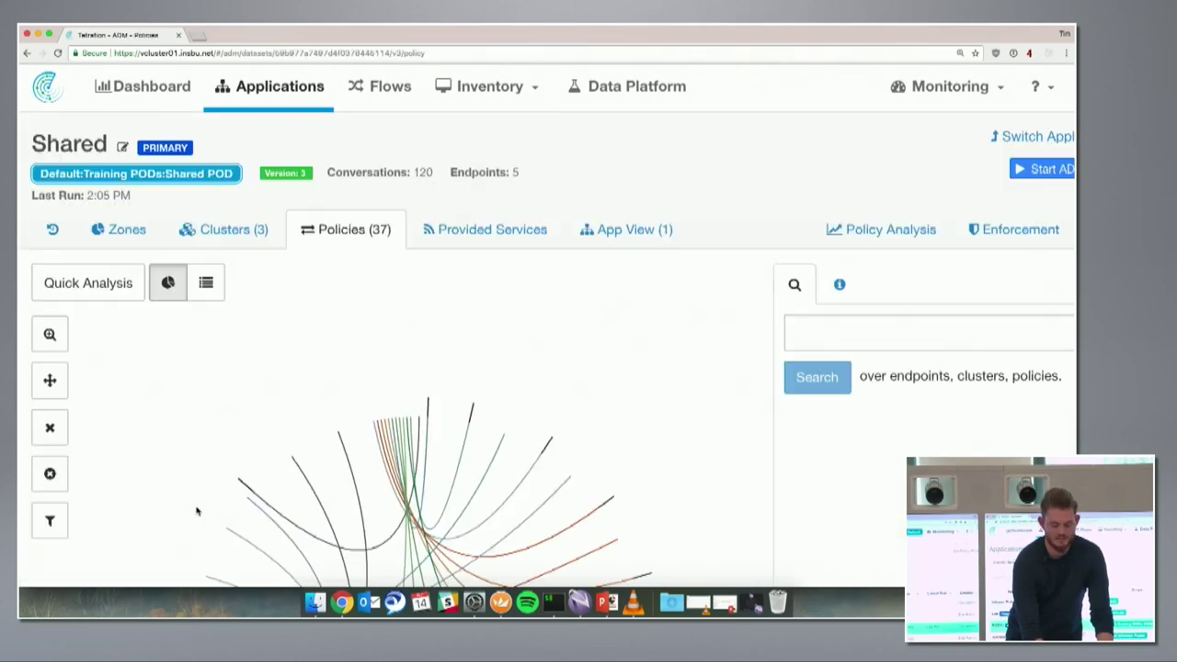
left_click(593, 230)
scroll(250, 440, "down", 5)
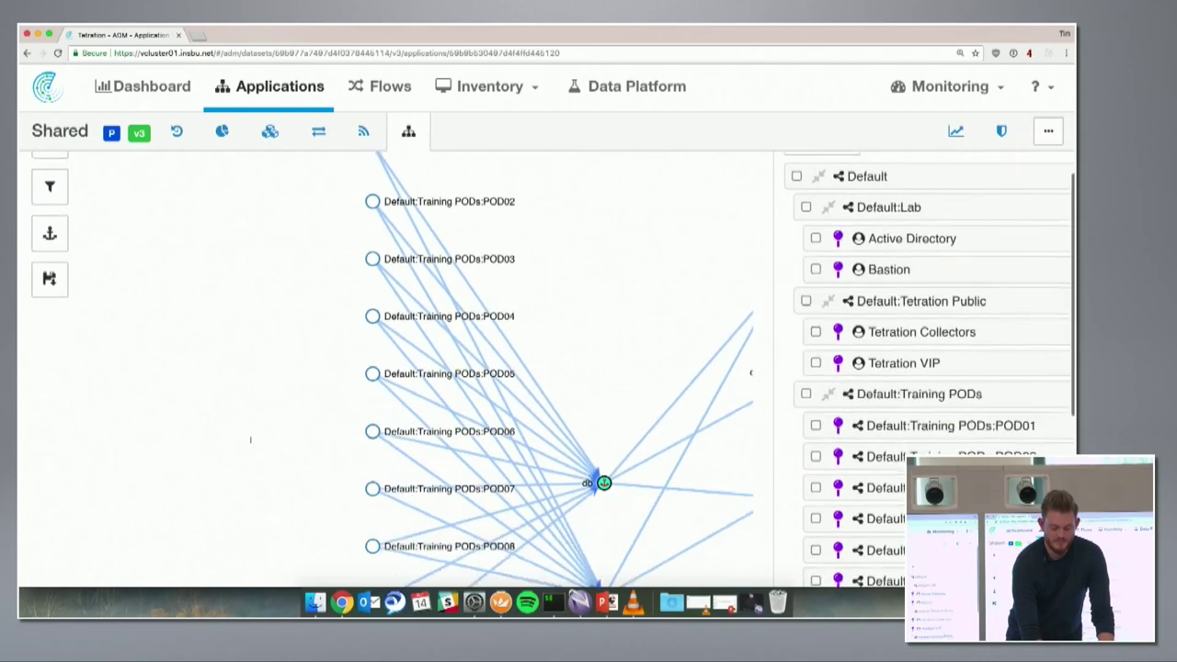
scroll(250, 440, "down", 3)
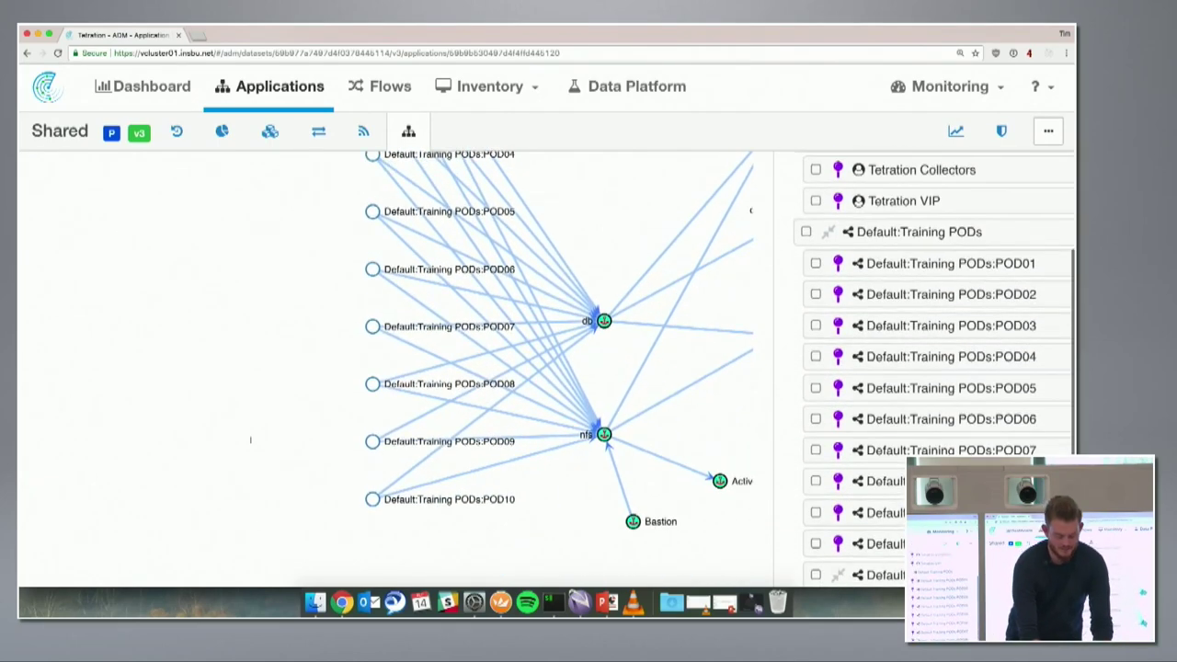
key("super+minus")
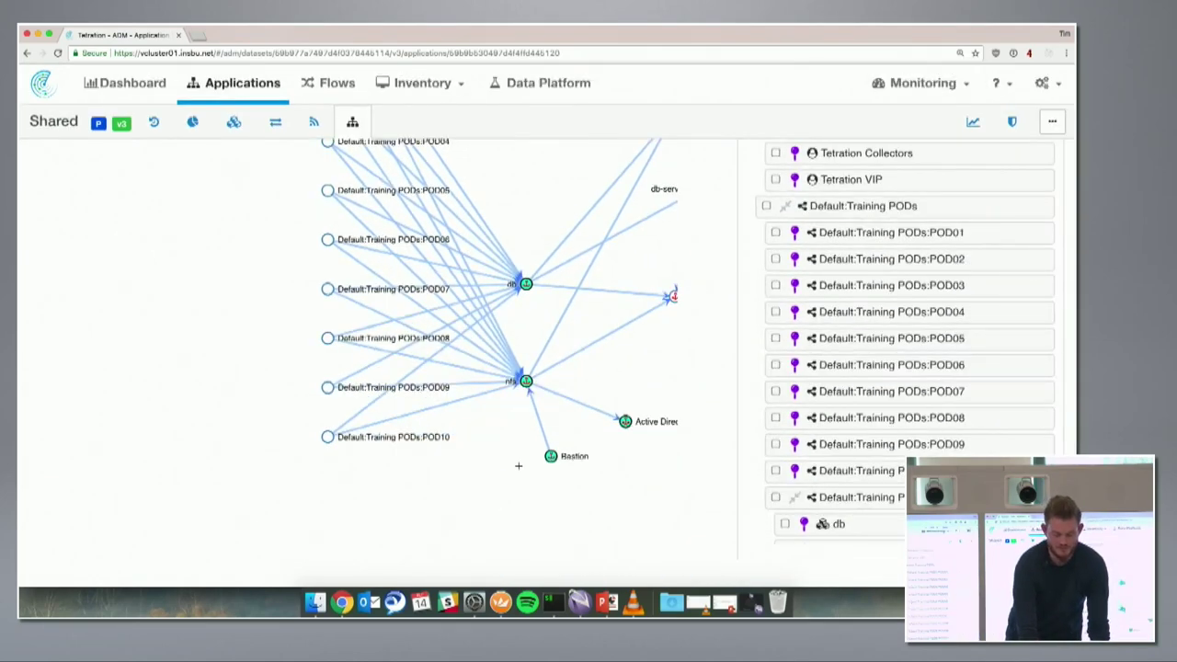
mouse_move(528, 448)
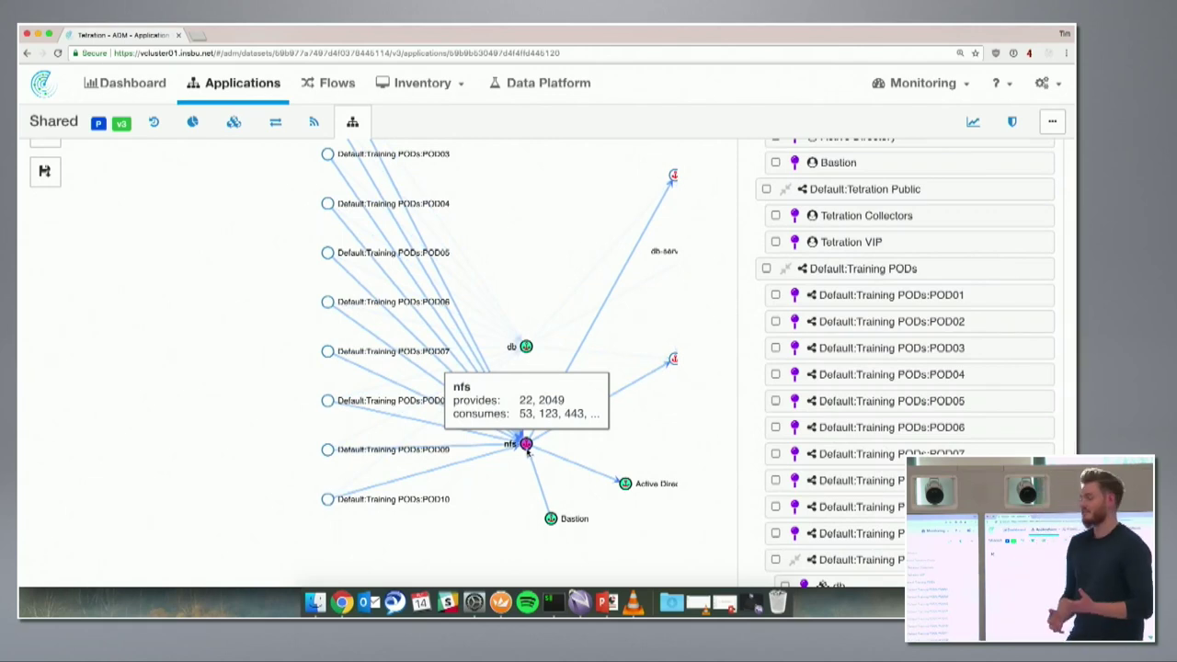
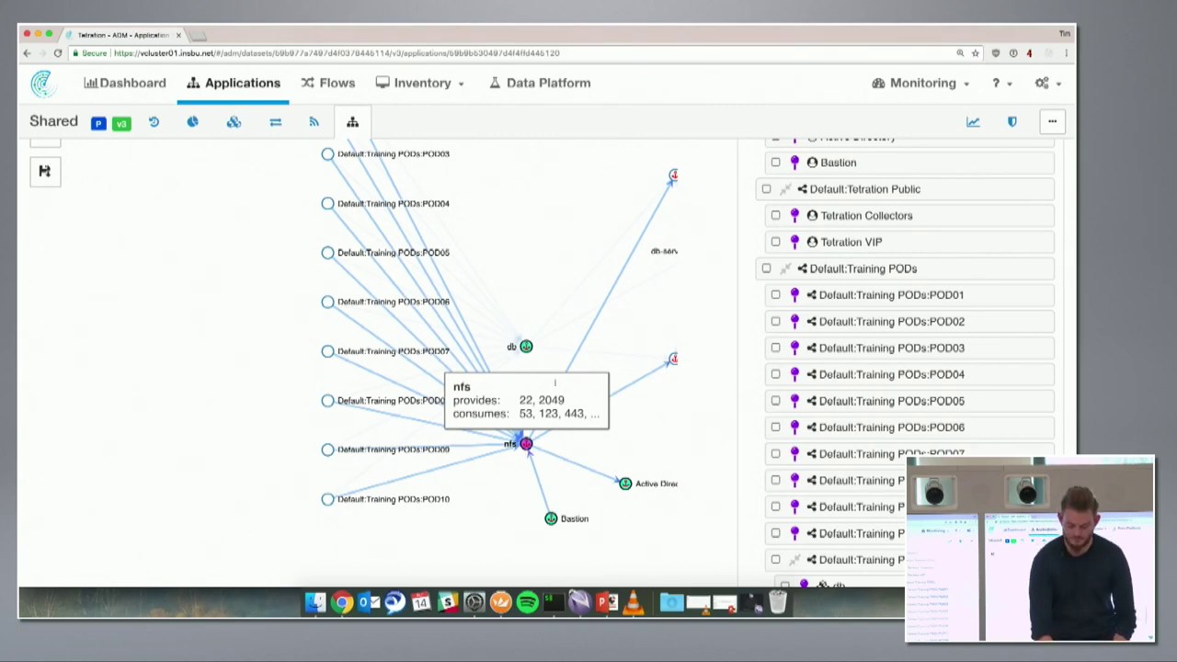
Switch back to the POD01 application and view the pod01-oc0* segment in its policies chart
scroll(558, 221, "up", 5)
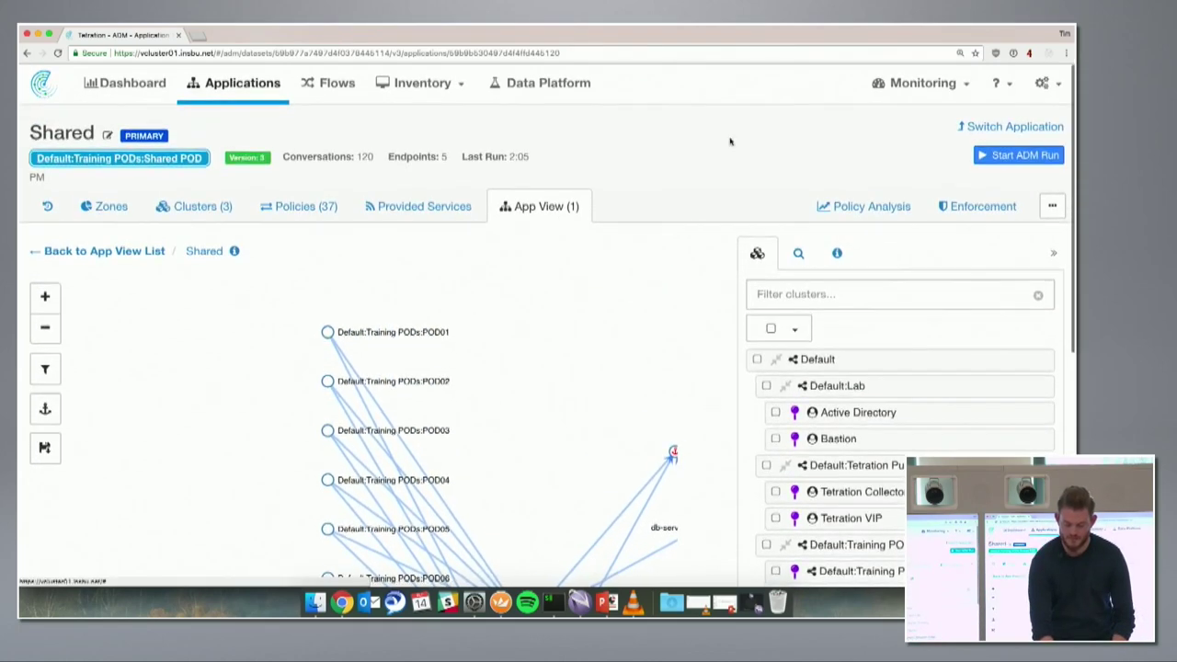
left_click(1031, 129)
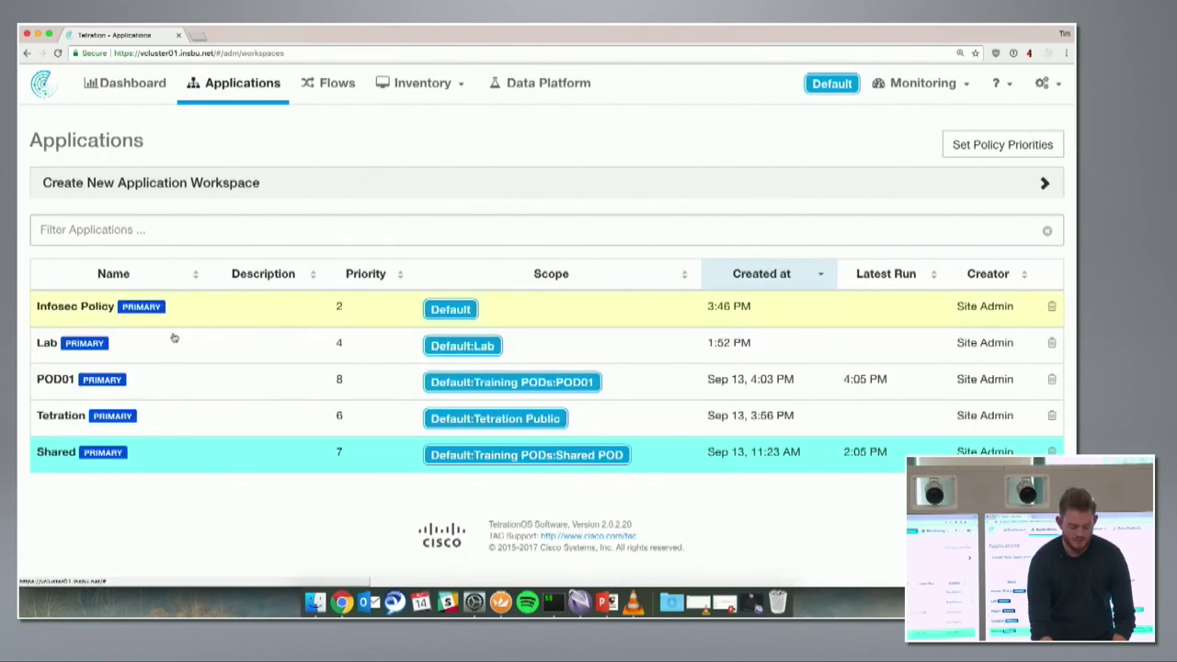
left_click(184, 389)
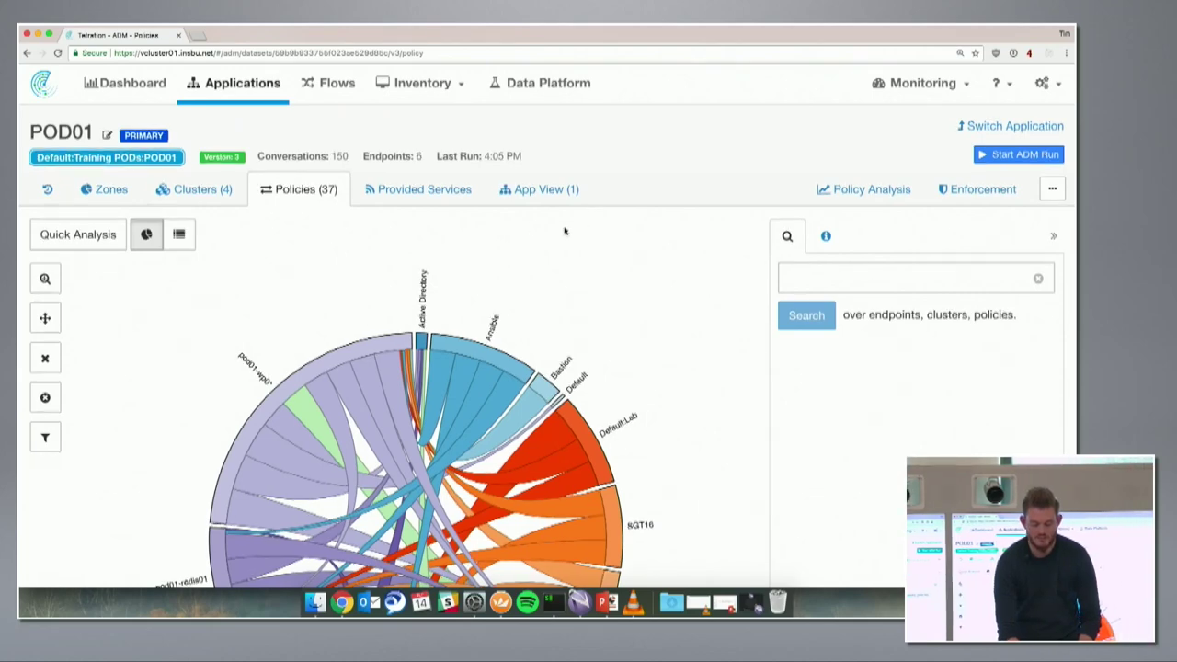
scroll(565, 275, "down", 5)
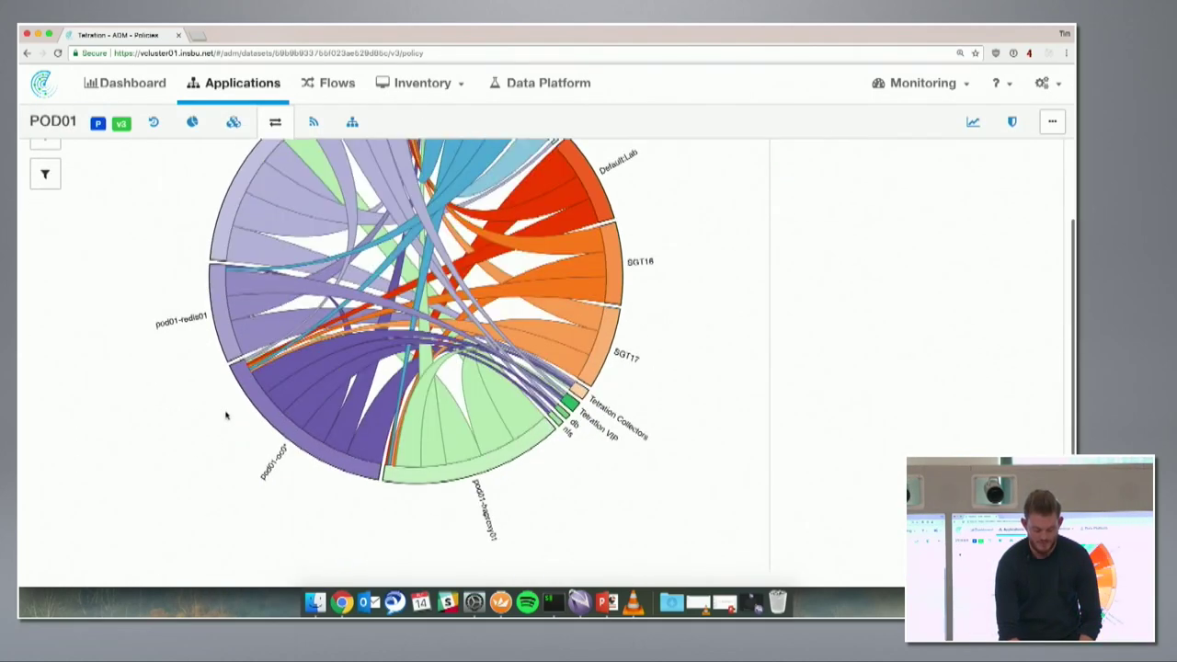
mouse_move(305, 454)
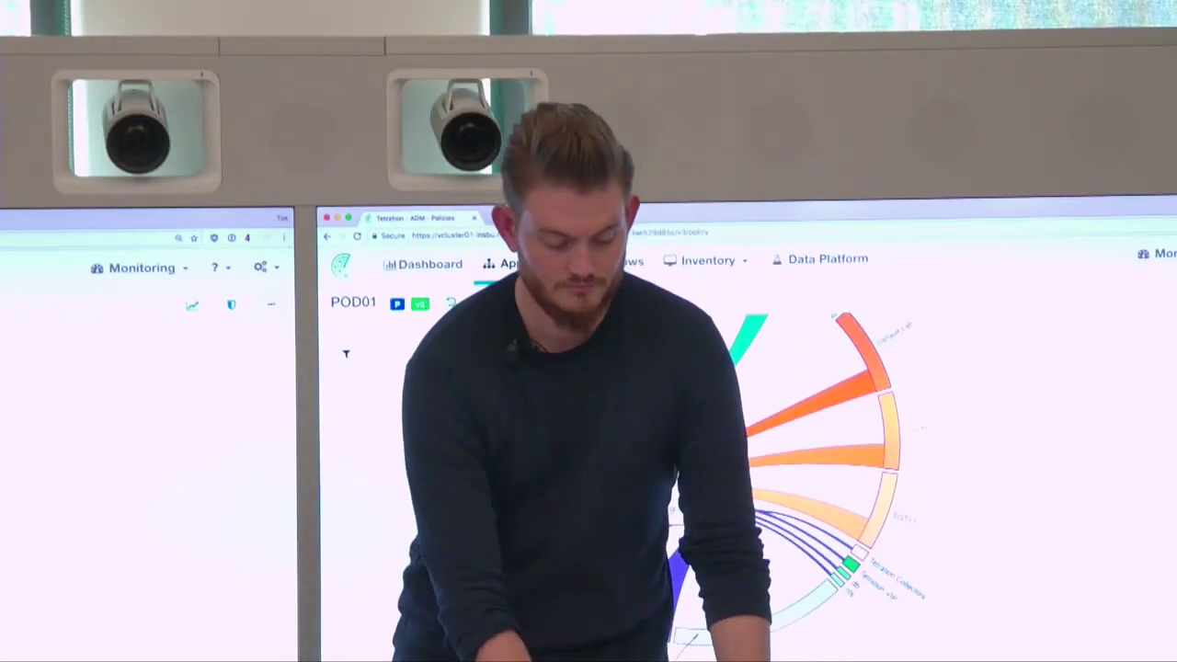
Export the POD01 policies as a JSON file and download it
left_click(271, 370)
left_click(184, 417)
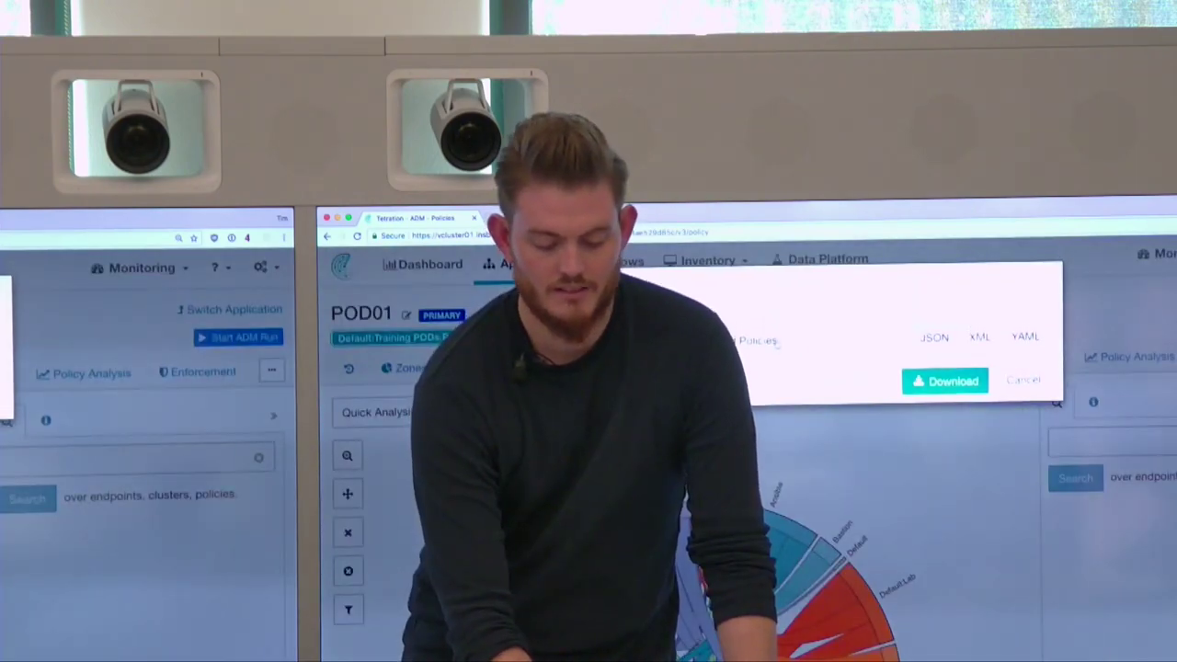
left_click(945, 380)
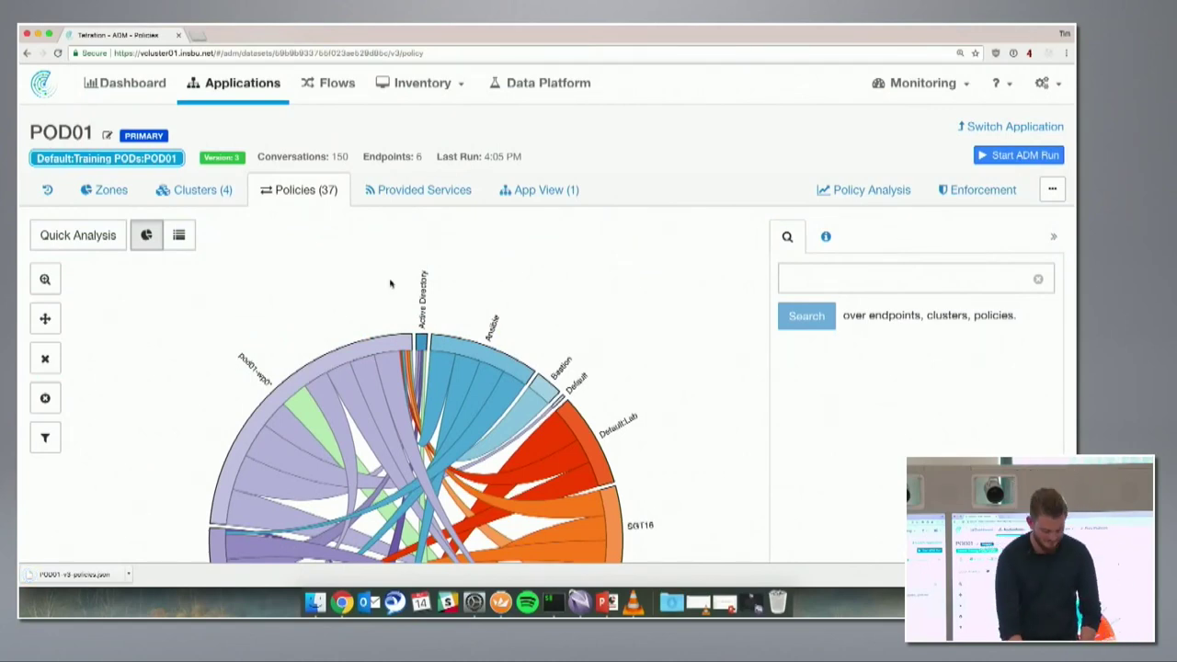
Open the downloaded POD01-v3-policies.json in Spacemacs and enlarge the text to read the default policies
left_click(71, 574)
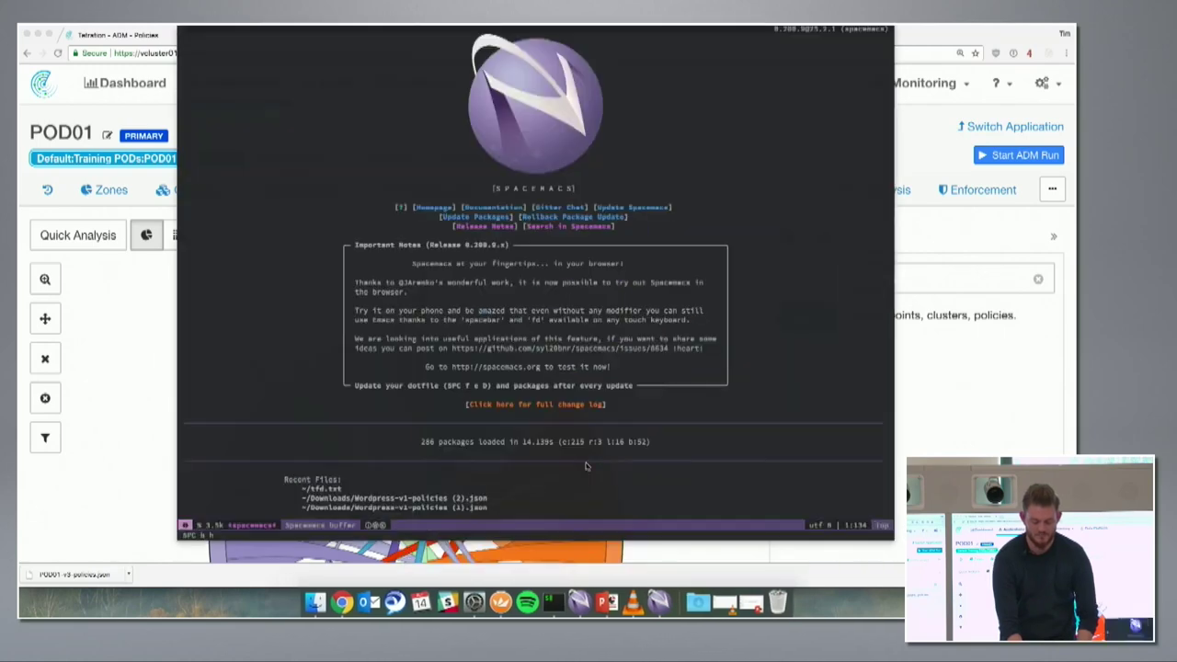
key("super+q")
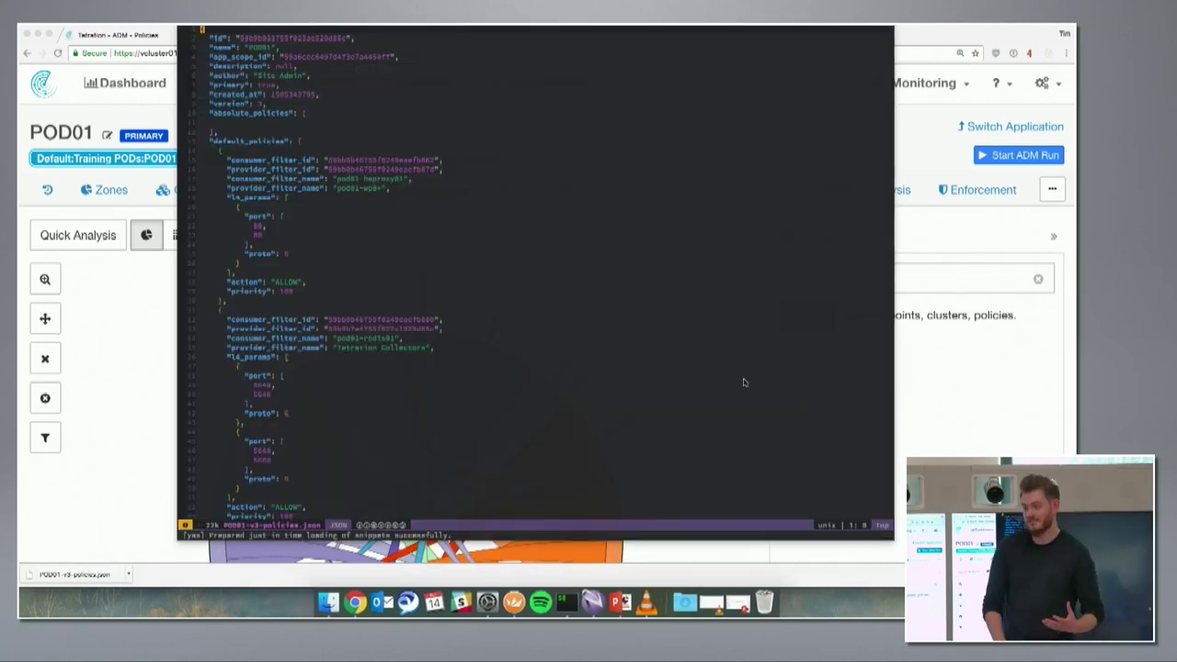
key("super+equal")
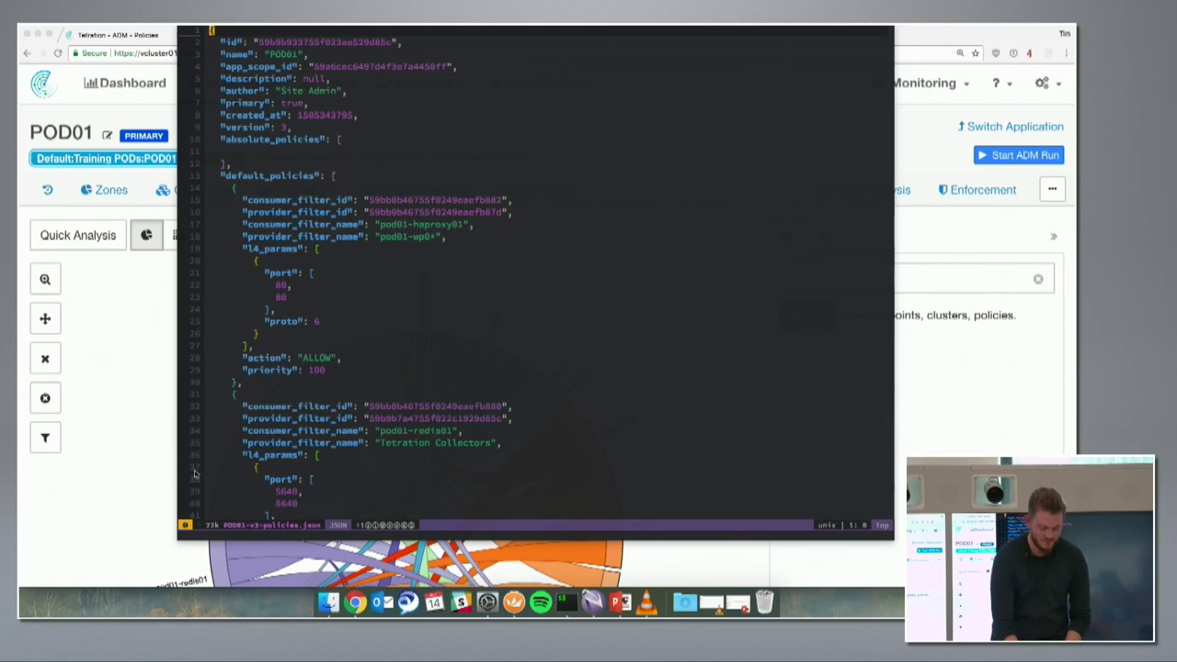
Return to Chrome, revisit POD01's app view, and open its live policy analysis to view the flow observations chart
key("super+Tab")
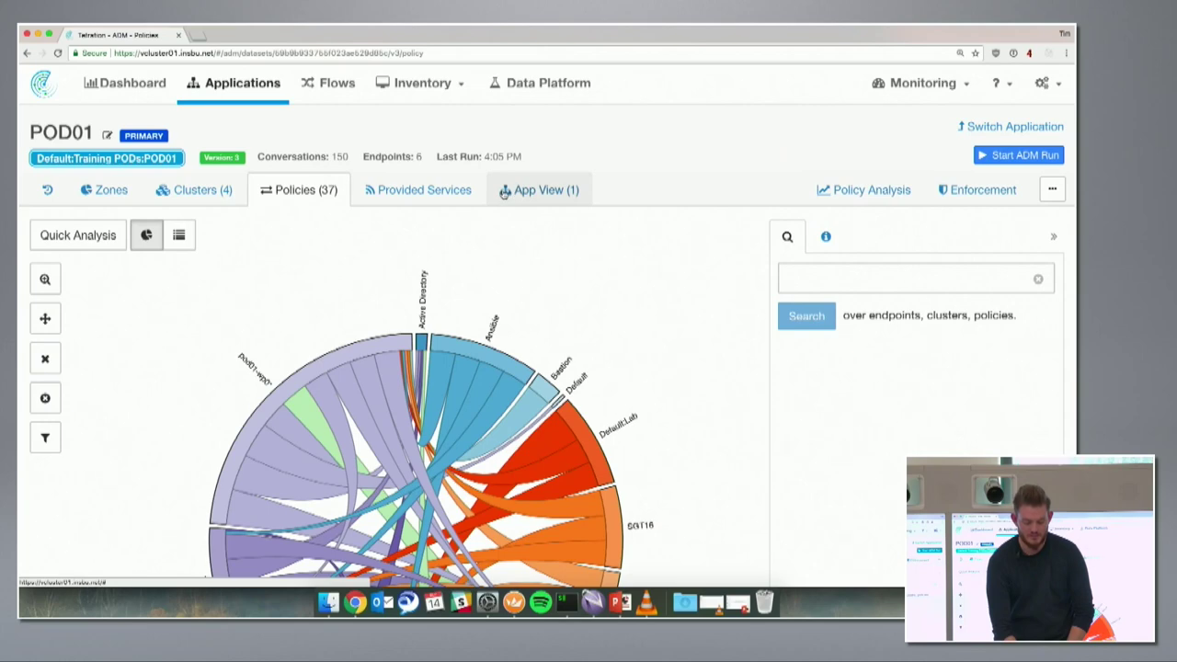
left_click(542, 189)
scroll(433, 355, "down", 4)
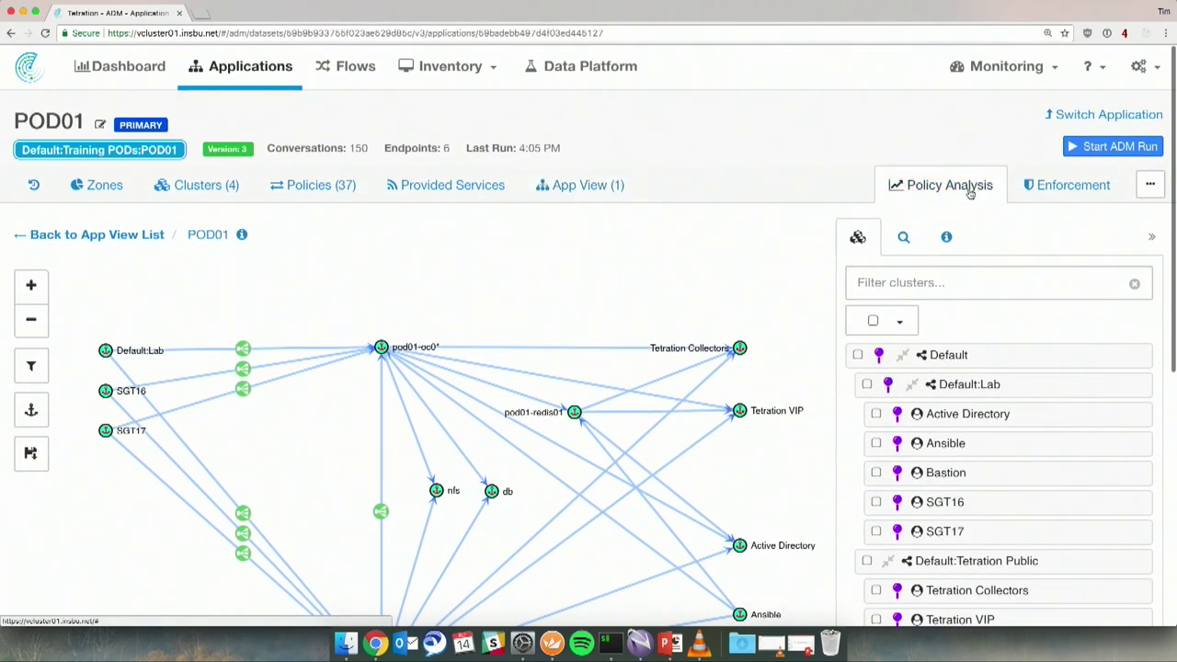
left_click(956, 185)
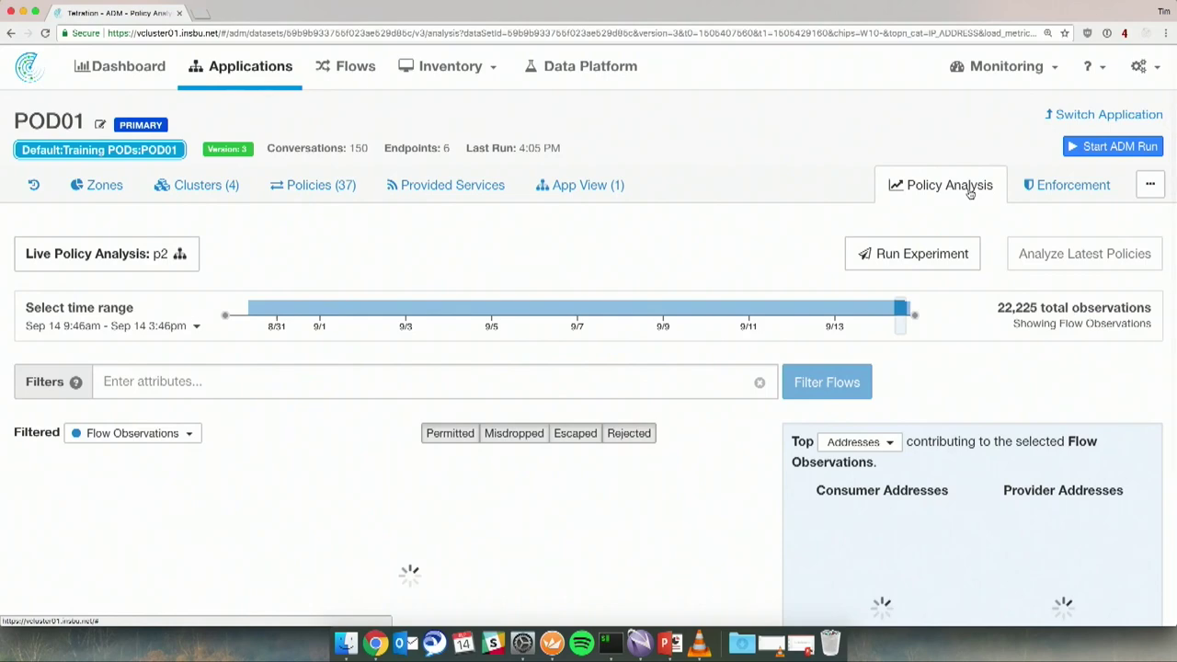
scroll(933, 384, "down", 3)
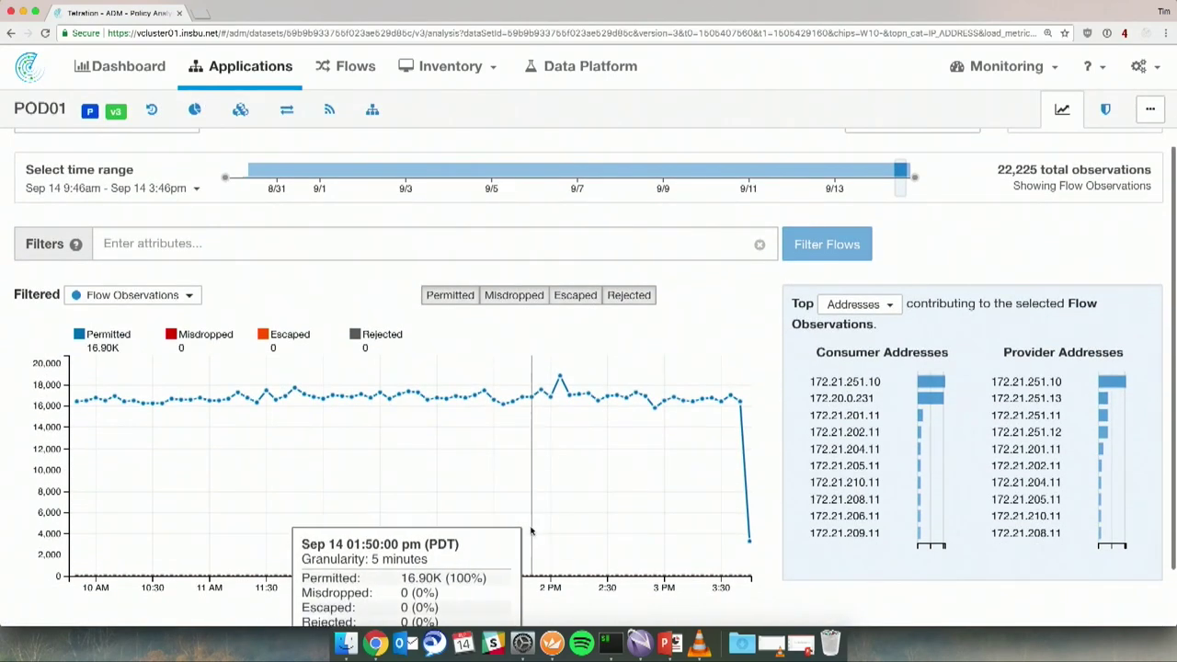
Enforce the latest policies for POD01, accept the host firewall rule changes, and view the enforcement chart and top addresses
mouse_move(615, 485)
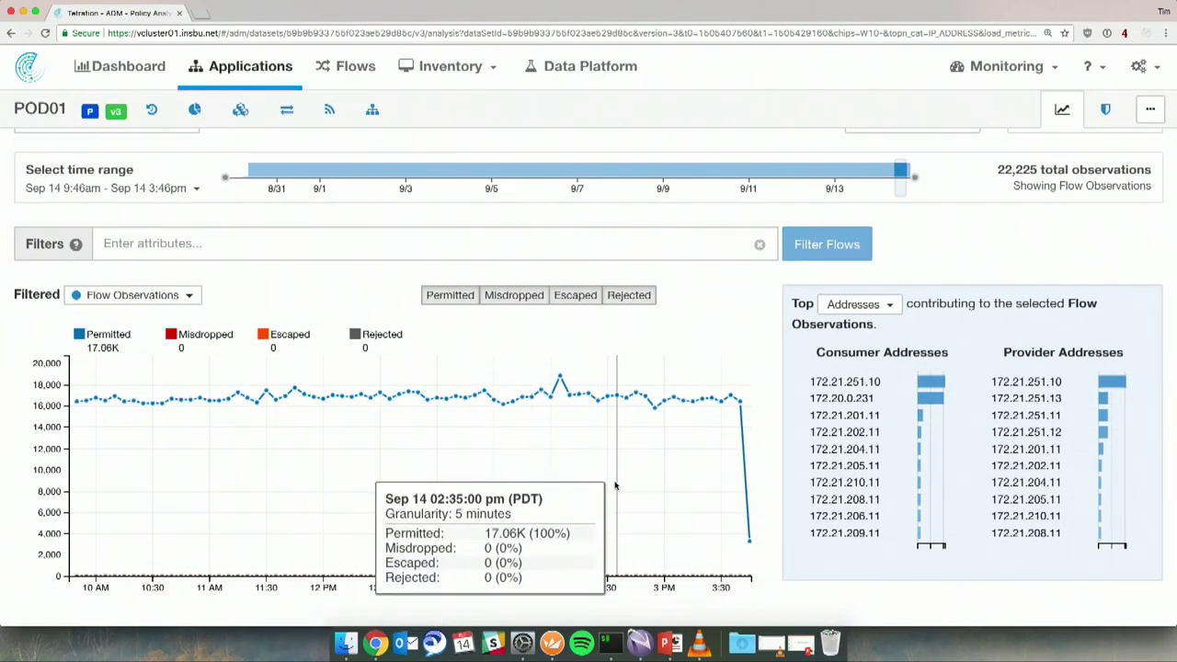
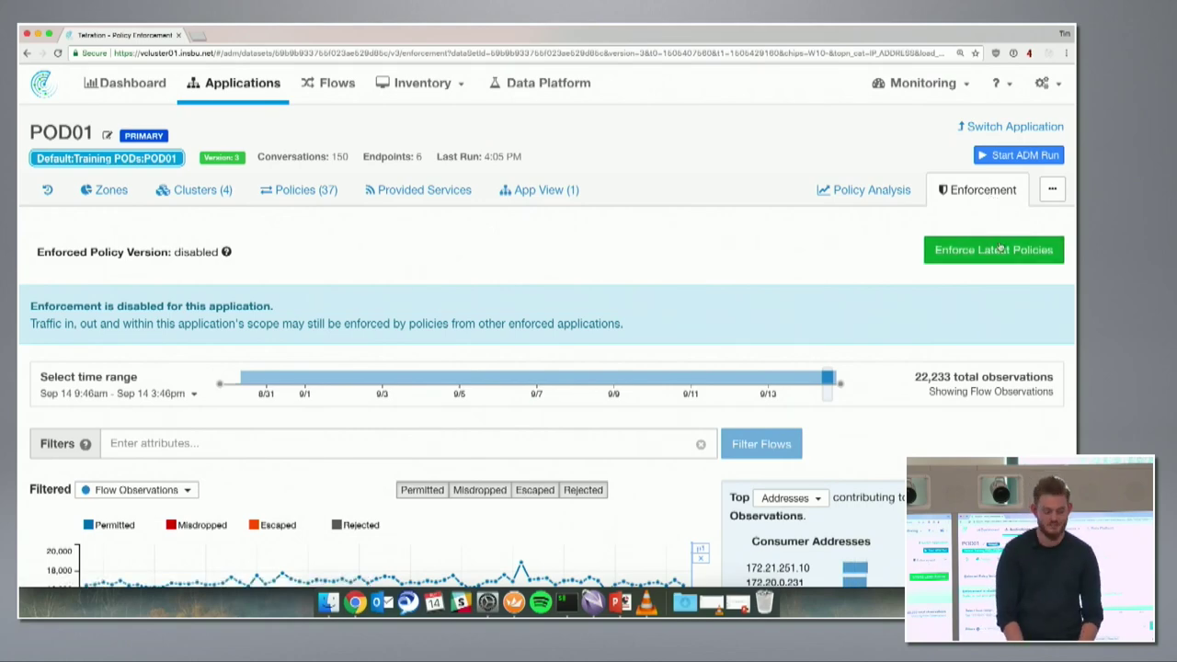
left_click(1001, 248)
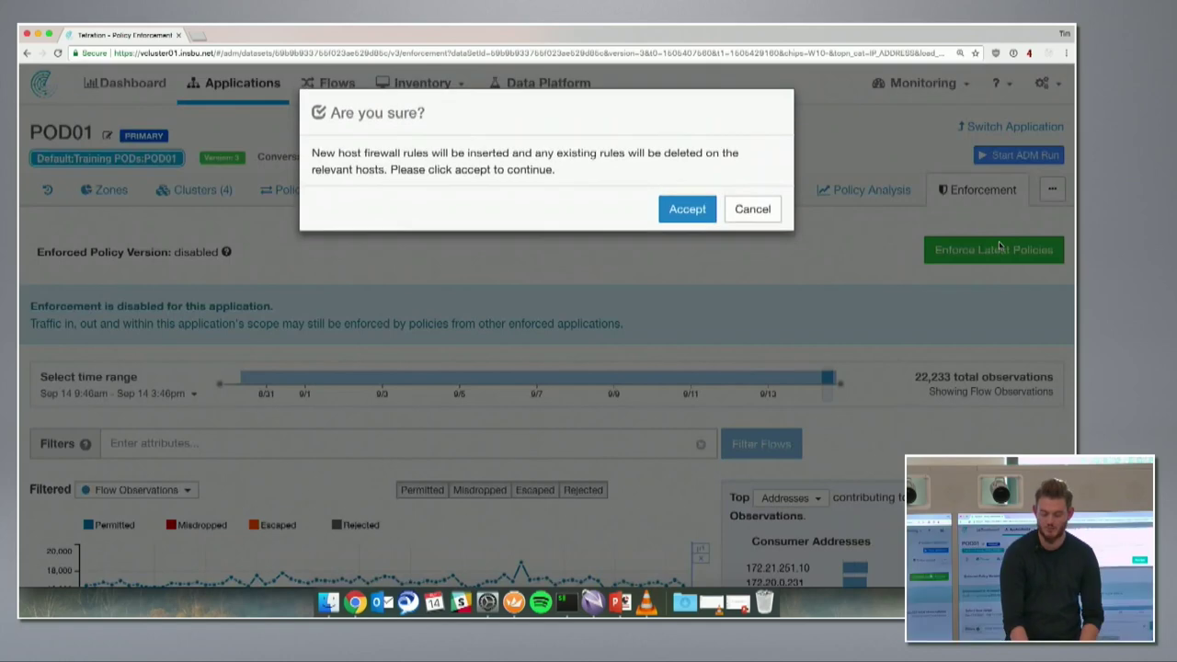
left_click(697, 212)
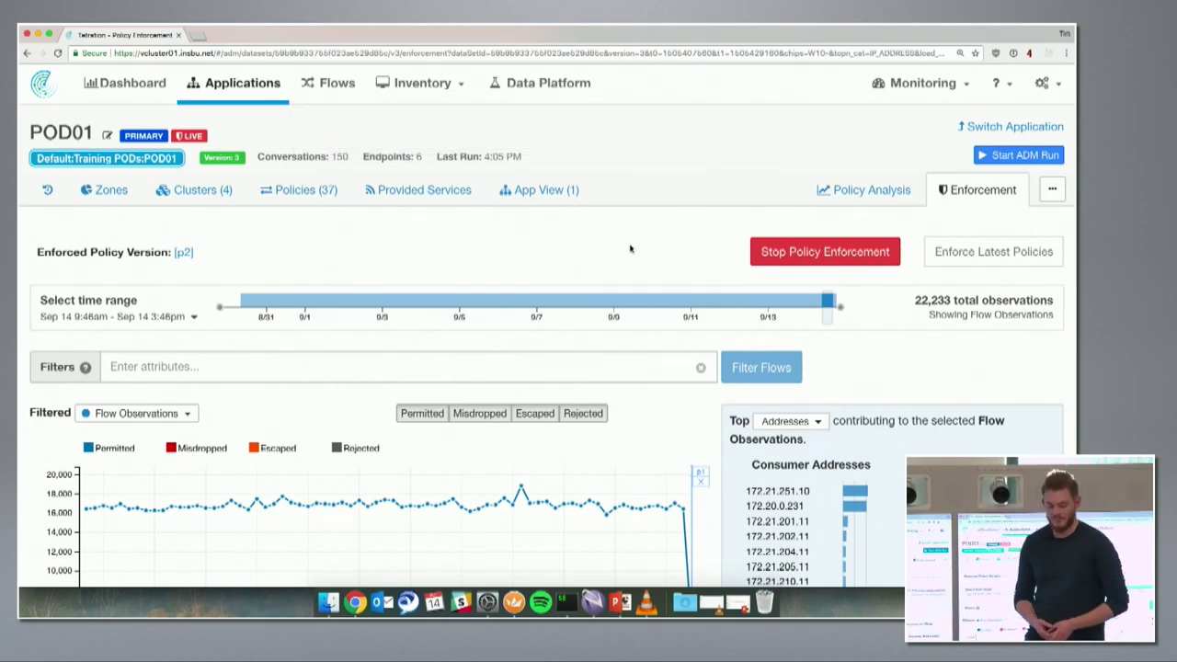
scroll(665, 399, "down", 2)
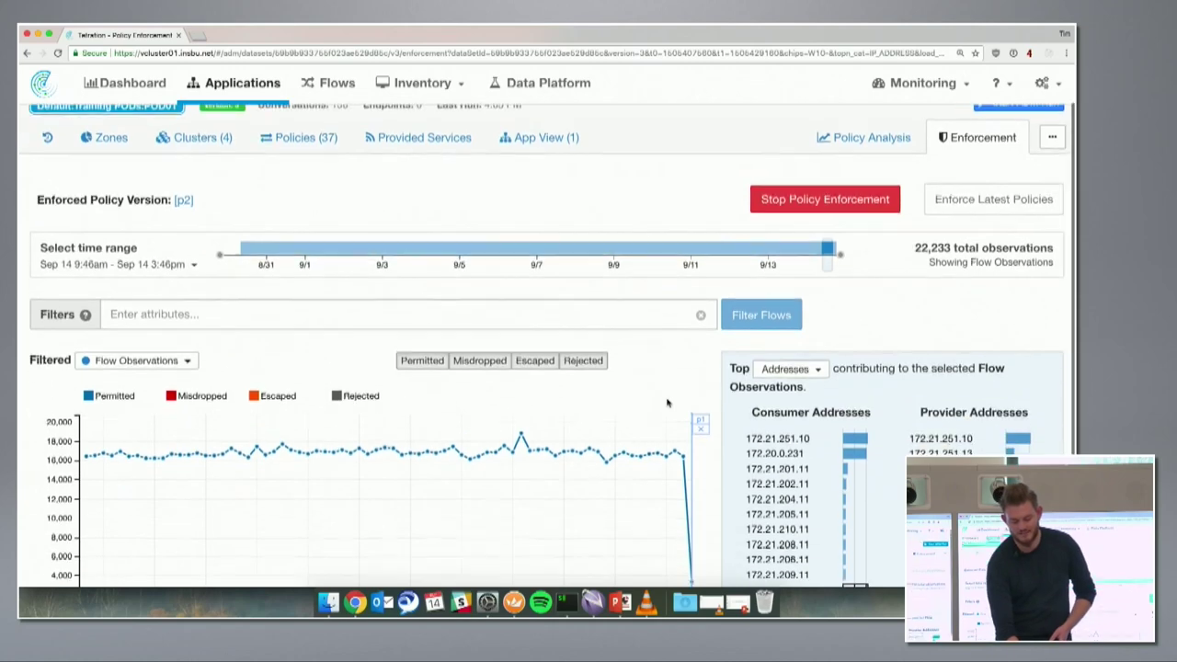
mouse_move(700, 385)
mouse_move(767, 460)
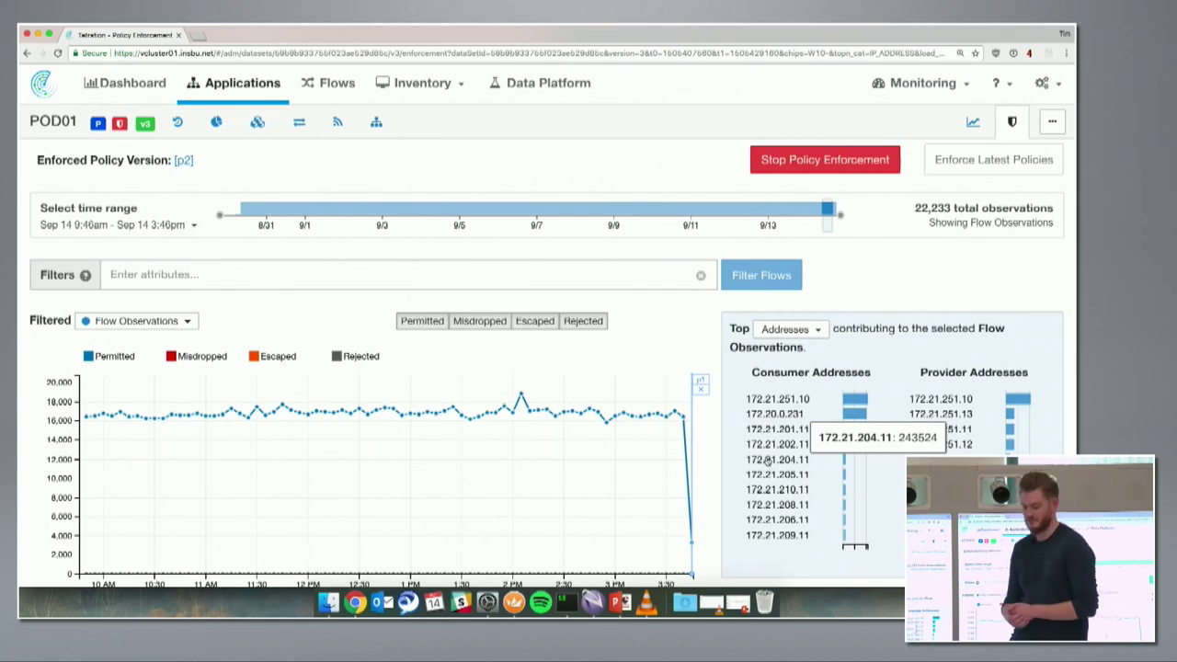
Switch to the terminal and enlarge its text to read the ping replies from 172.21.201.41
left_click(575, 604)
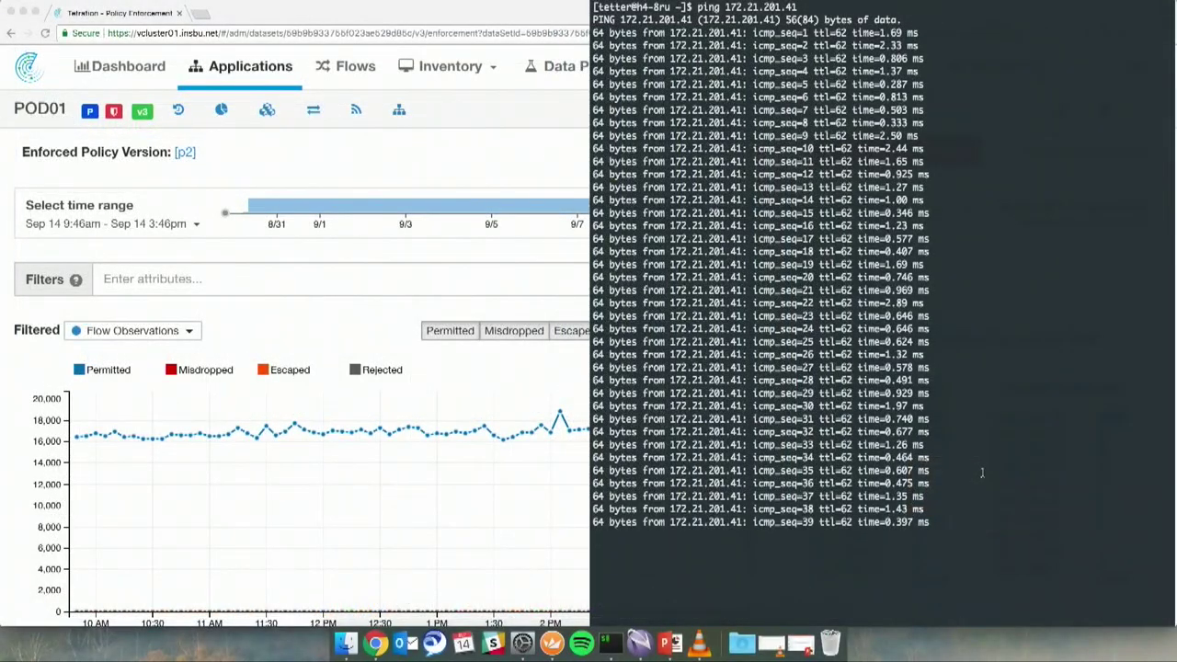
key("super+equal")
key("super+equal")
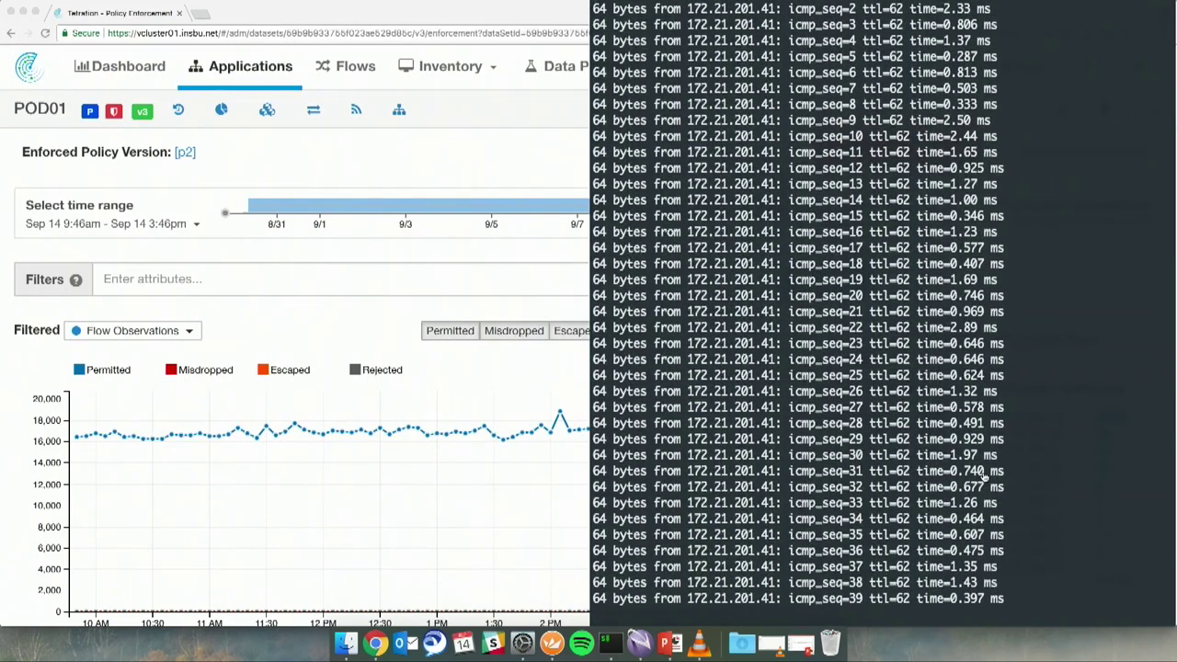
Return to Chrome, set the time range of POD01's enforcement view to 1 hr, and hide the permitted flows from the chart
left_click(355, 286)
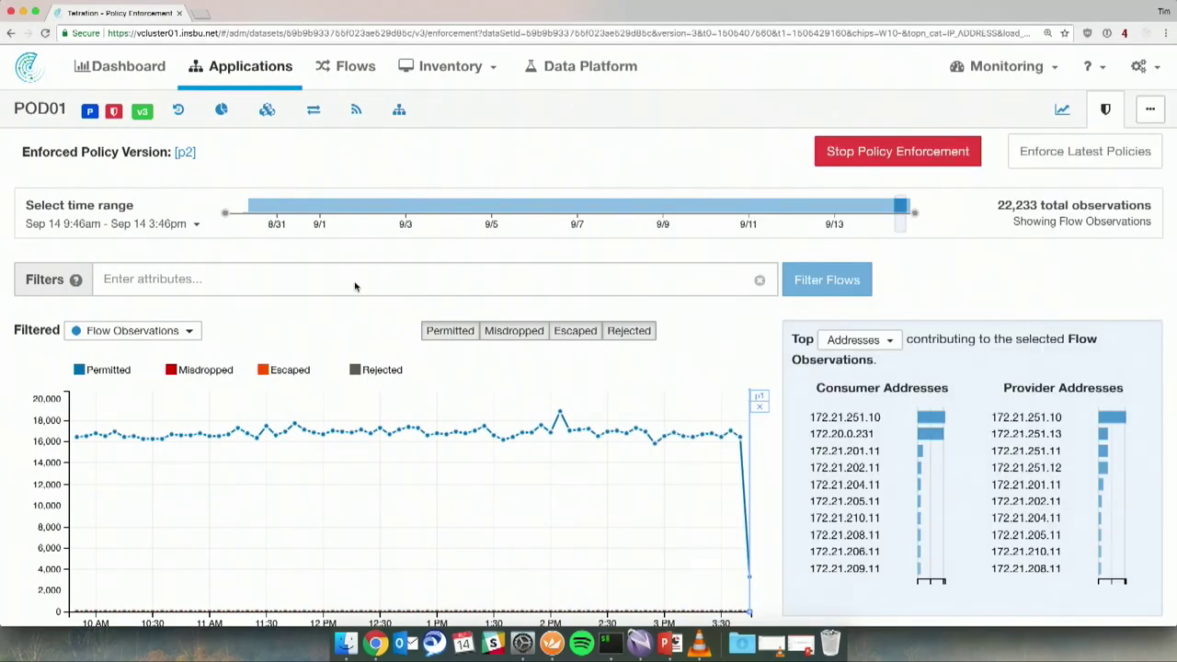
scroll(355, 286, "up", 2)
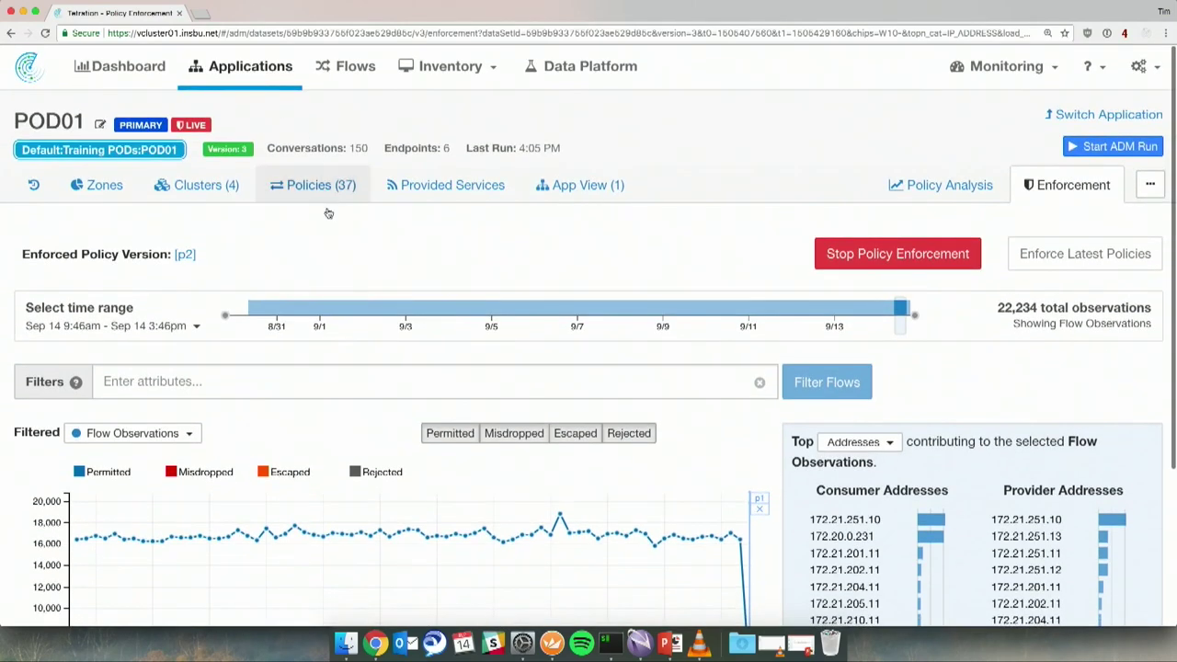
left_click(317, 195)
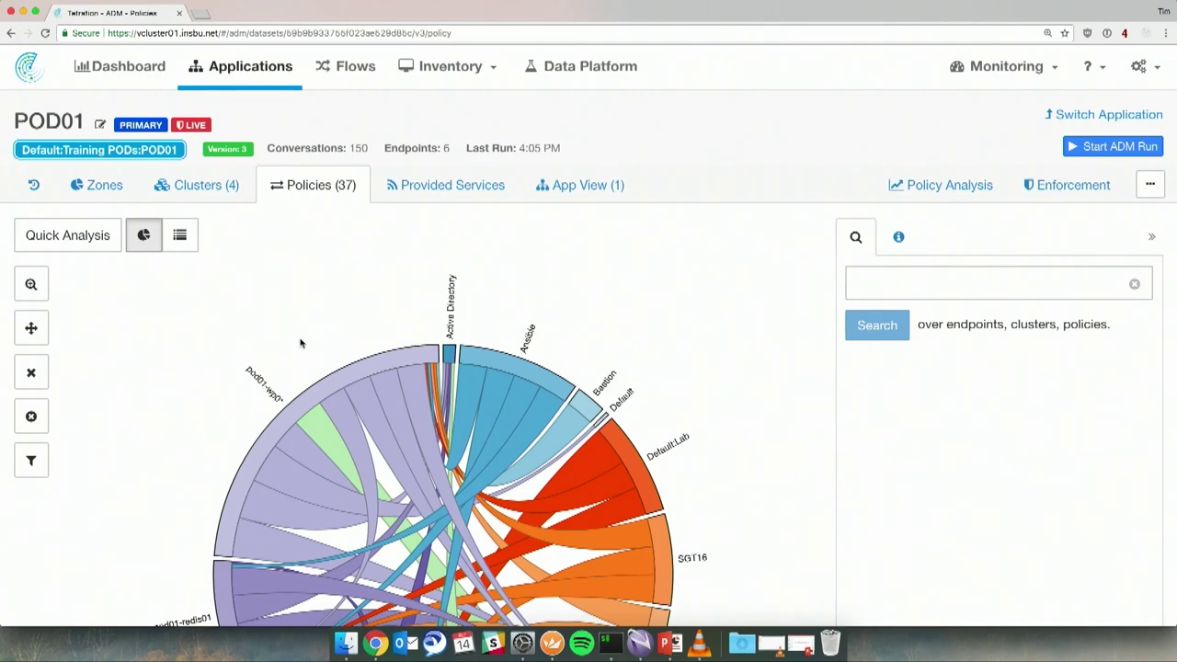
left_click(1066, 185)
left_click(110, 325)
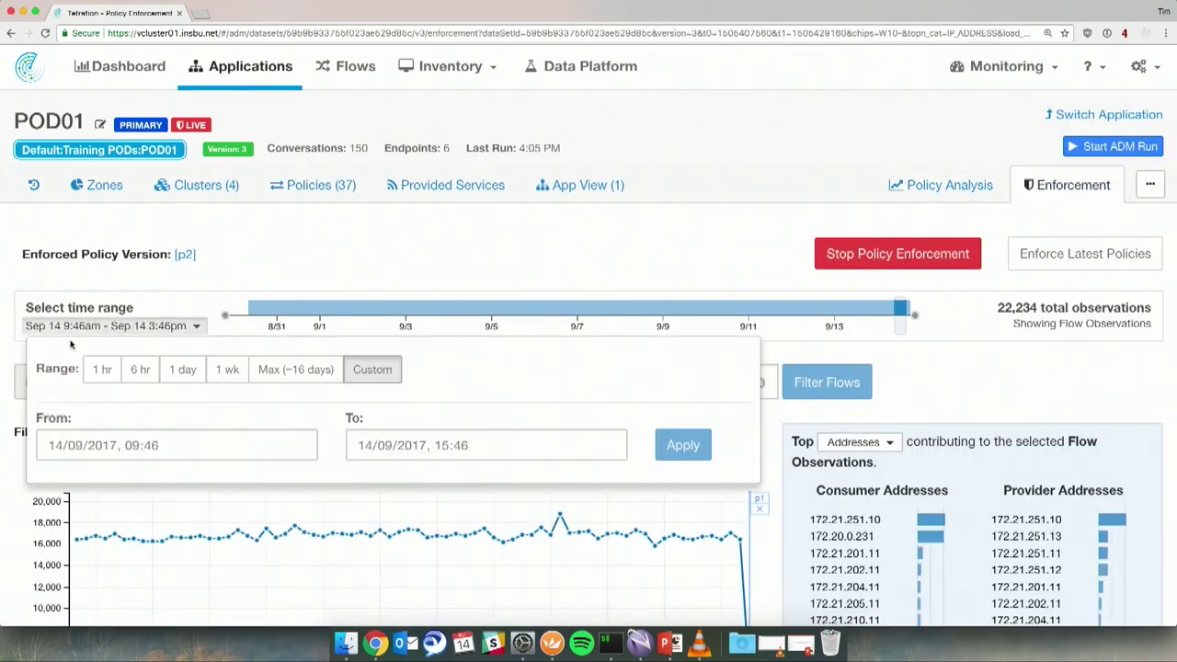
left_click(101, 369)
scroll(463, 230, "down", 5)
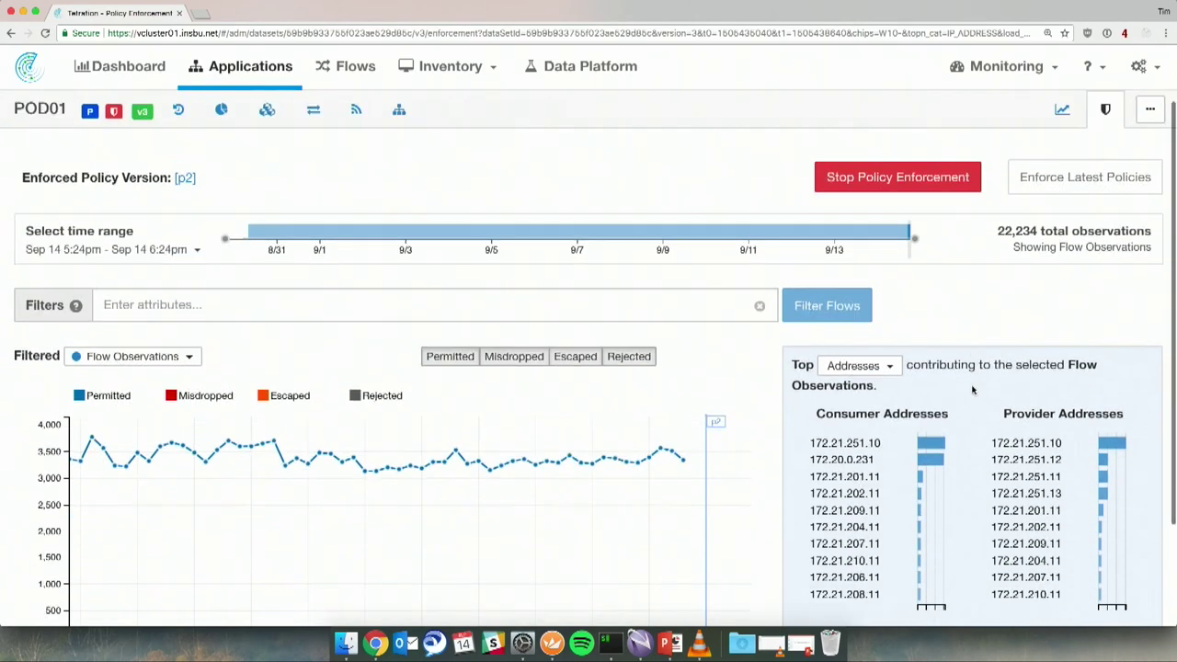
left_click(459, 225)
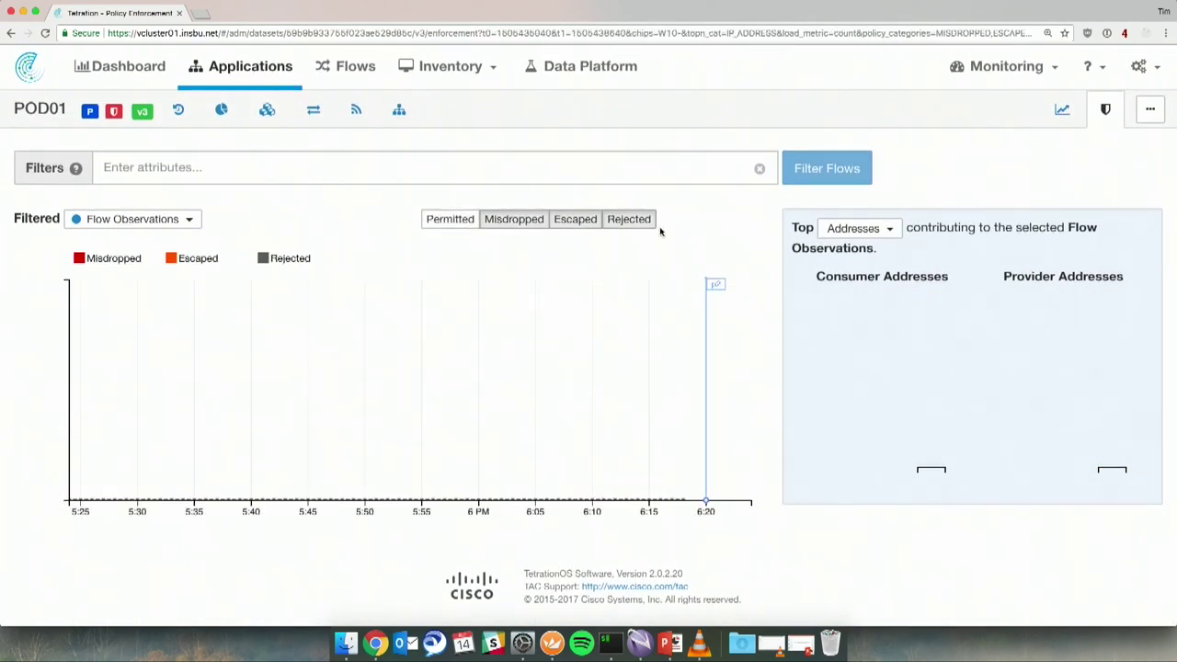
Look over POD01's clusters and display the application's policies as a list
scroll(660, 230, "up", 3)
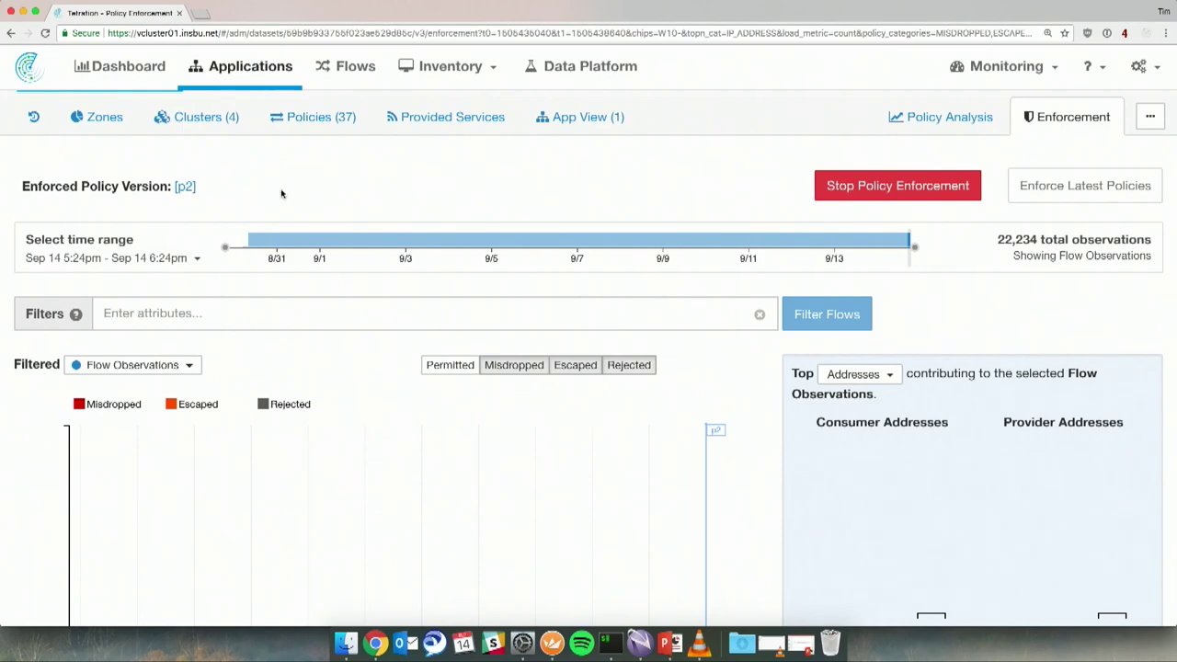
scroll(295, 210, "up", 2)
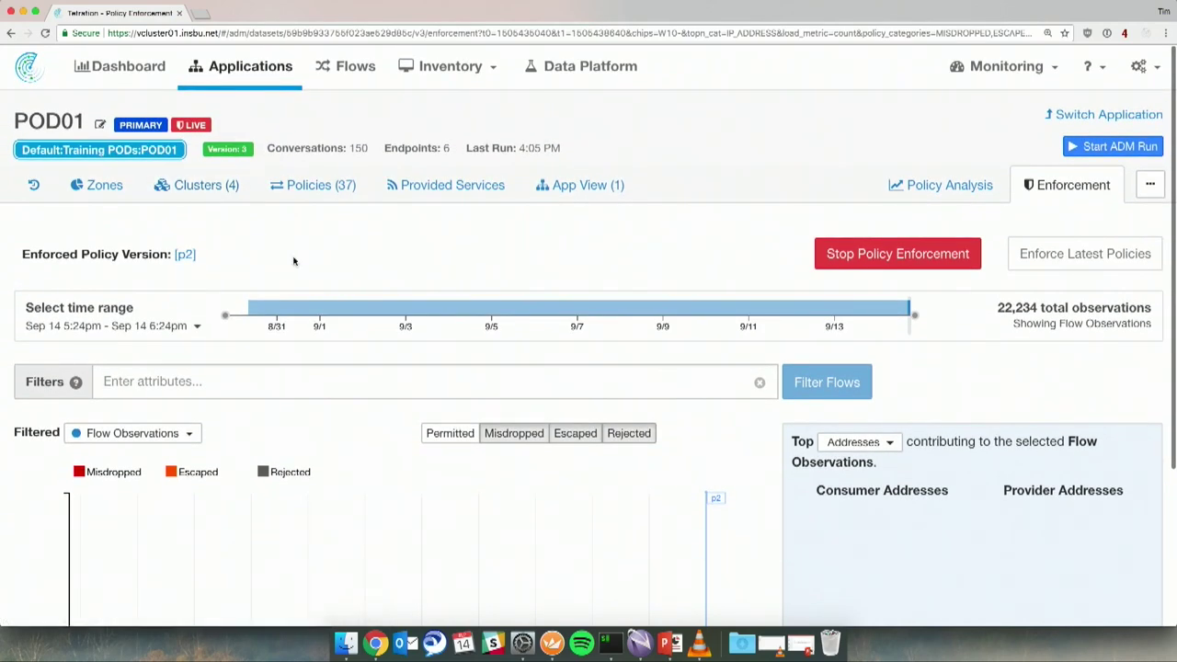
left_click(208, 187)
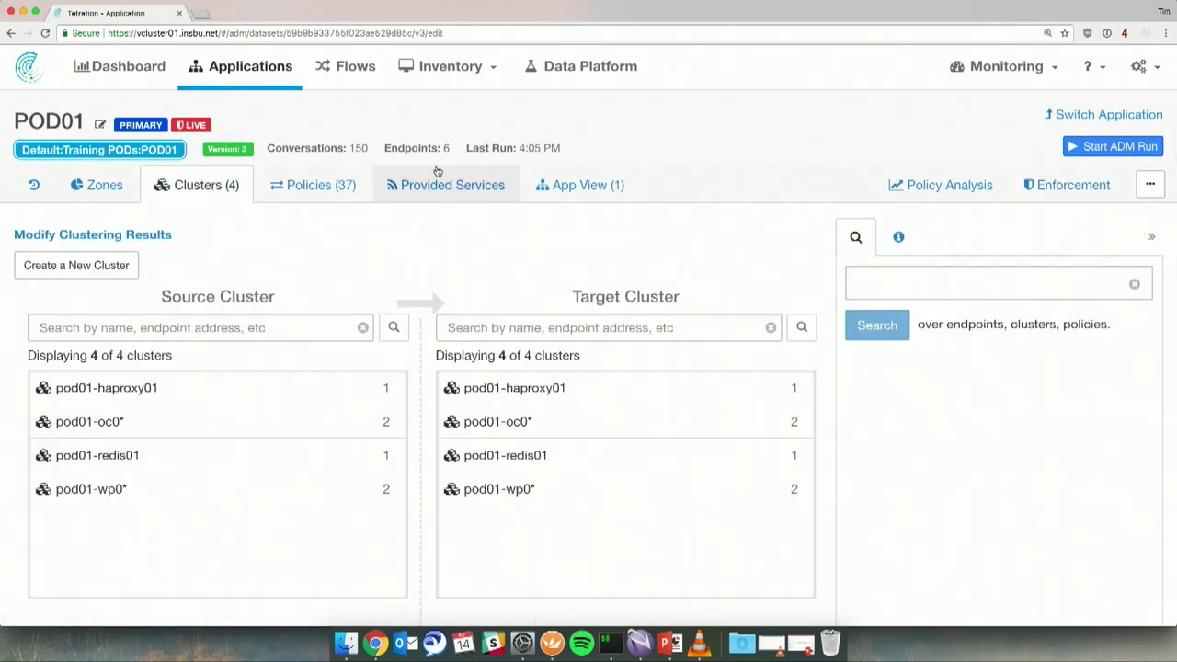
left_click(318, 187)
left_click(180, 235)
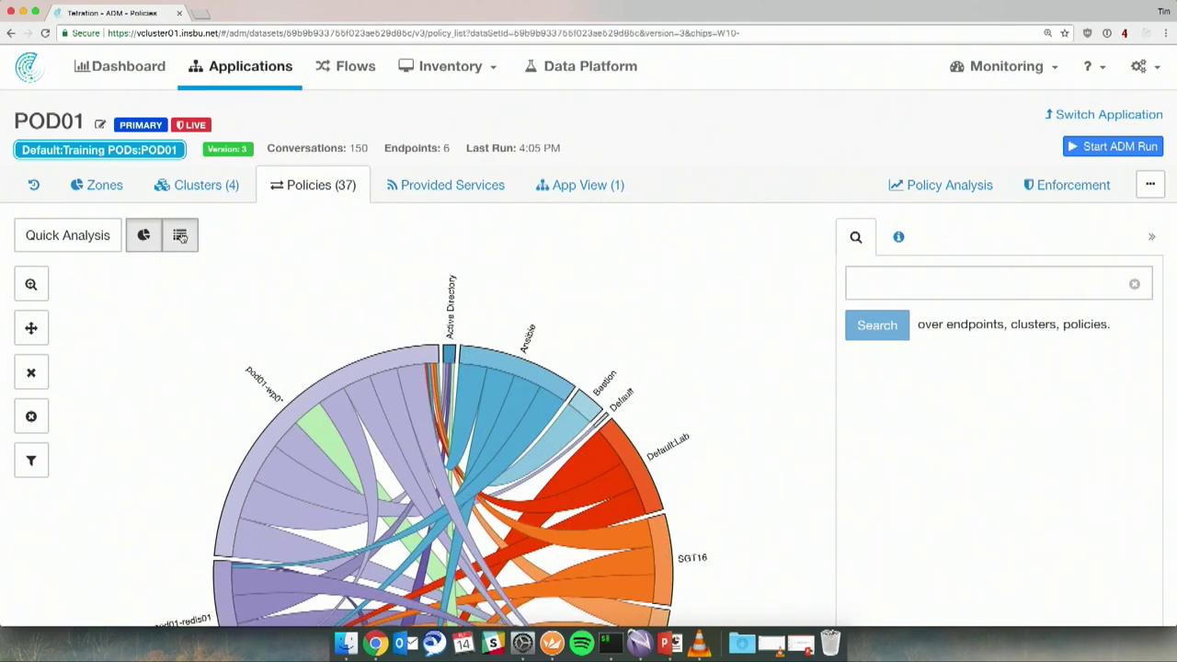
Add an absolute ALLOW policy with priority 100 from consumer Default to provider Default:Training PODs:POD01
left_click(87, 312)
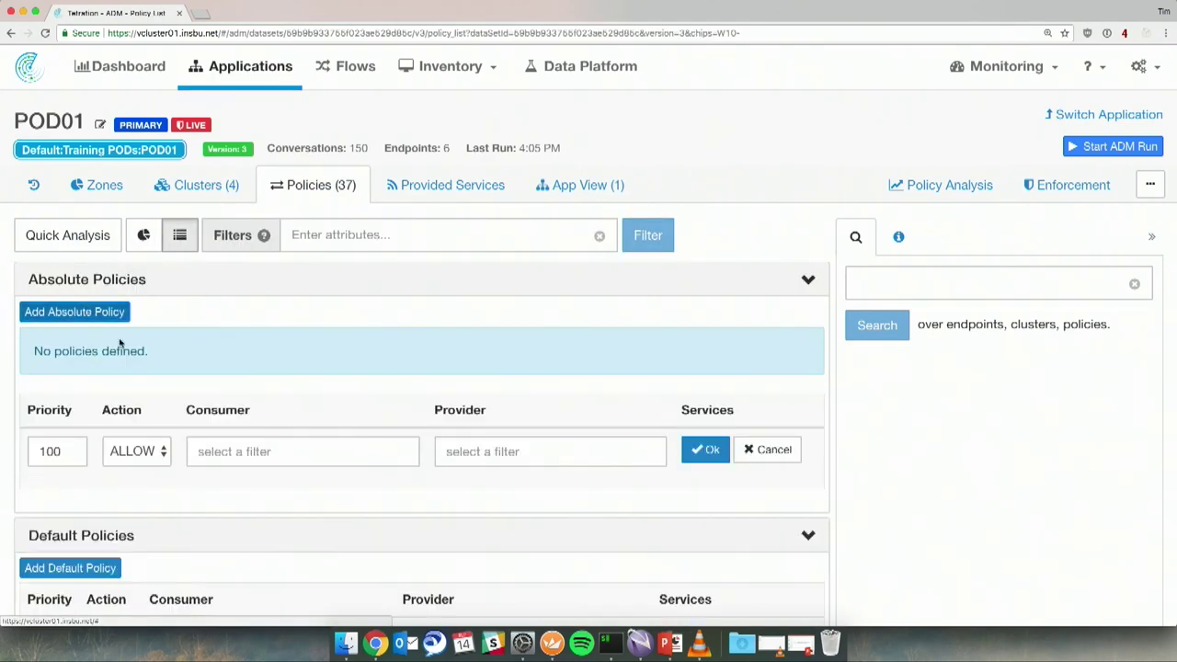
left_click(214, 449)
type("Def")
key("Return")
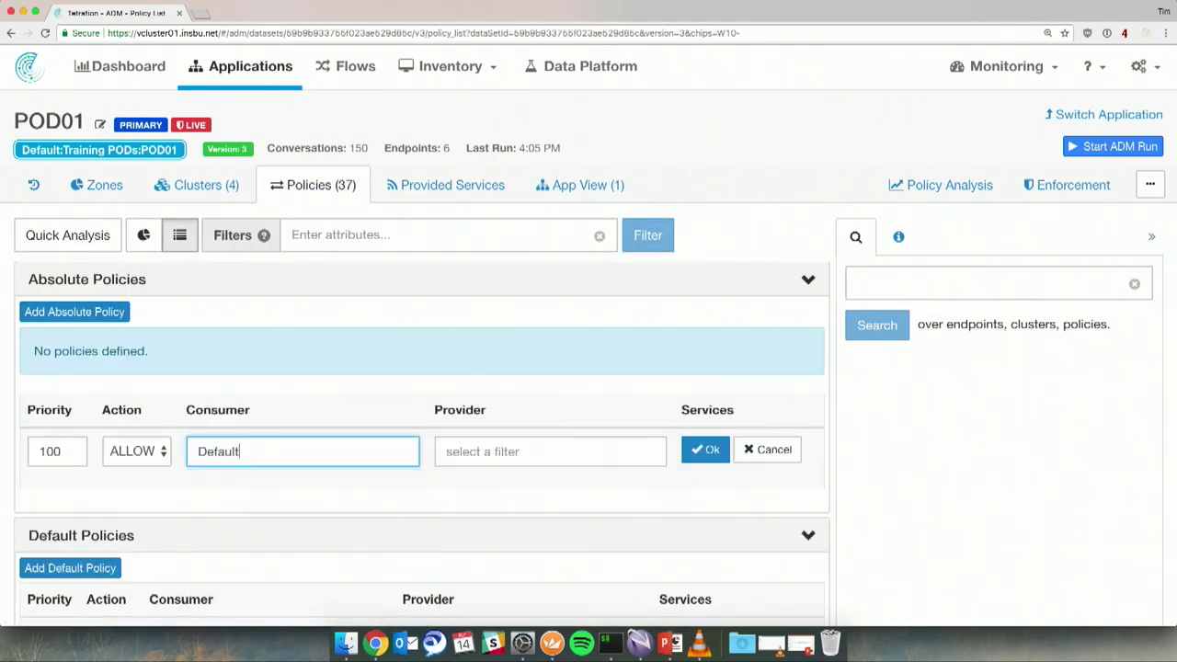
key("Tab")
type("POD01")
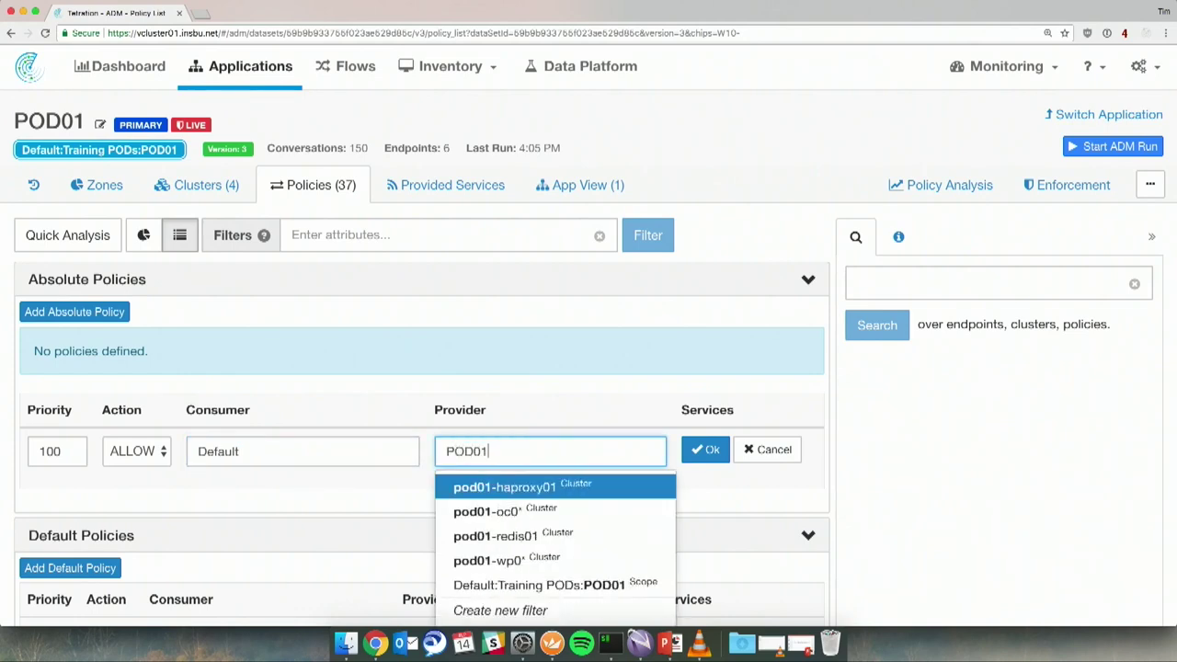
left_click(558, 585)
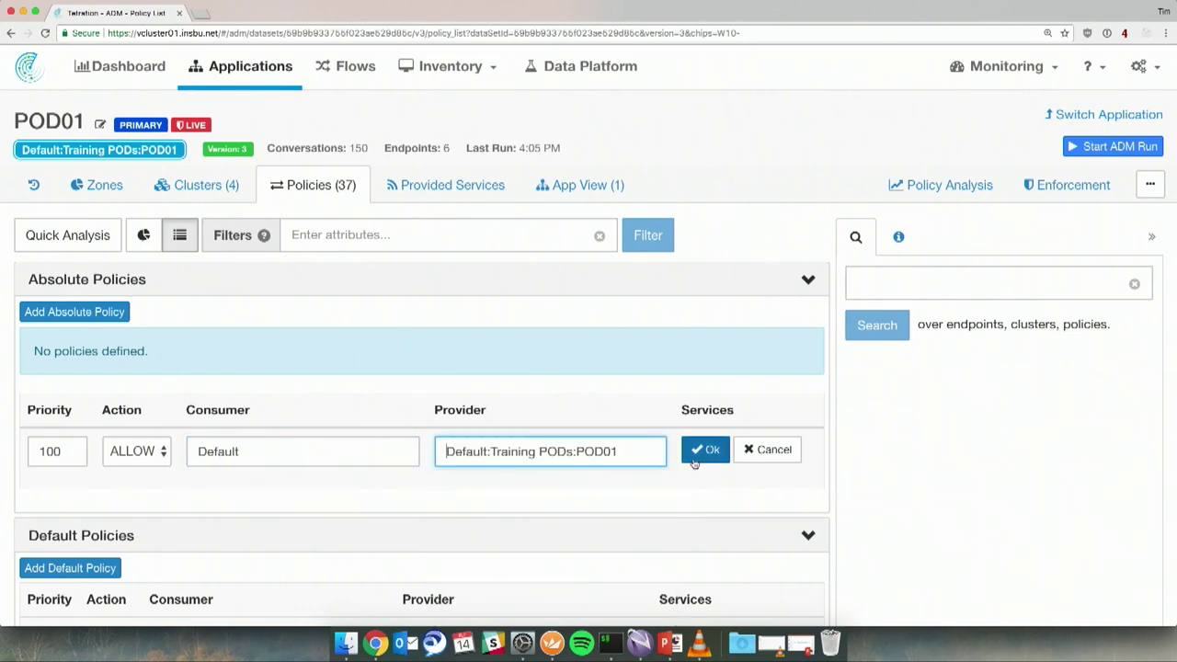
left_click(699, 452)
Add ICMP as a service to the absolute policy from Default to Default:Training PODs:POD01
left_click(708, 393)
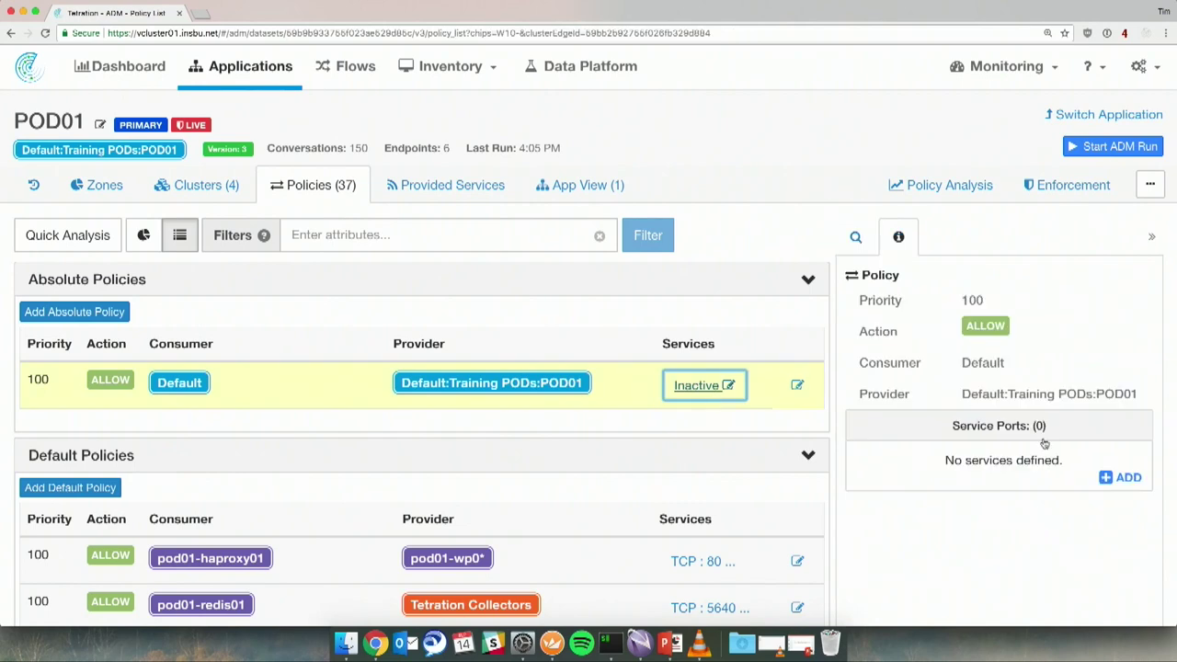
left_click(1126, 475)
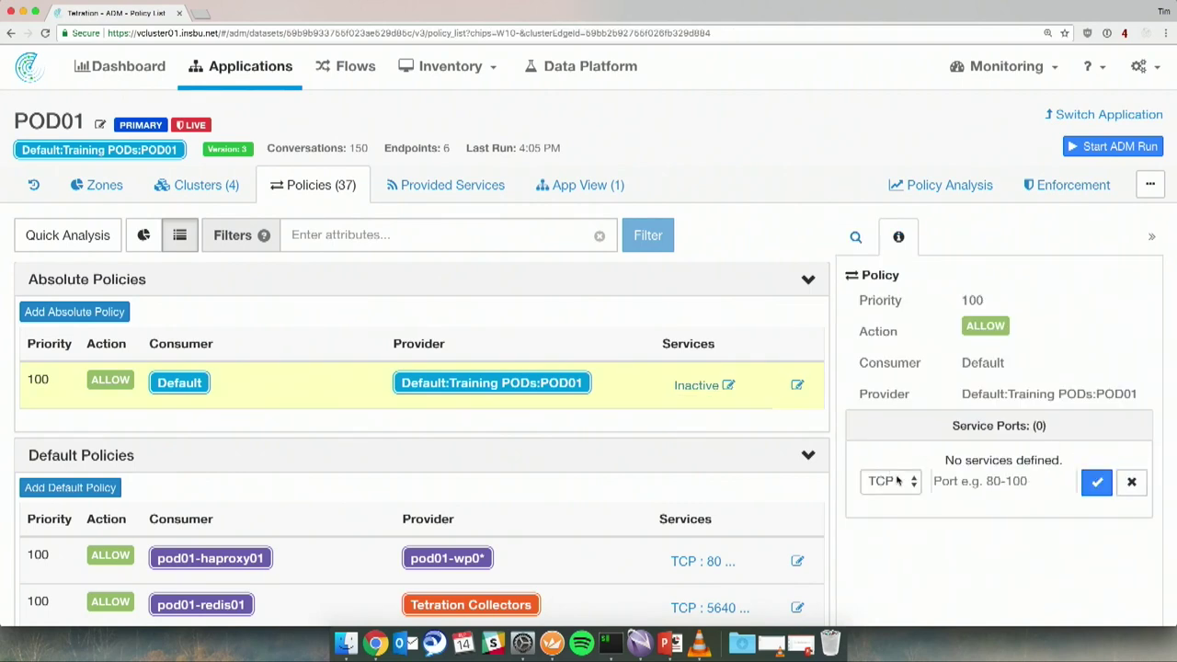
left_click(890, 481)
left_click(896, 509)
left_click(986, 480)
type("0")
left_click(1095, 482)
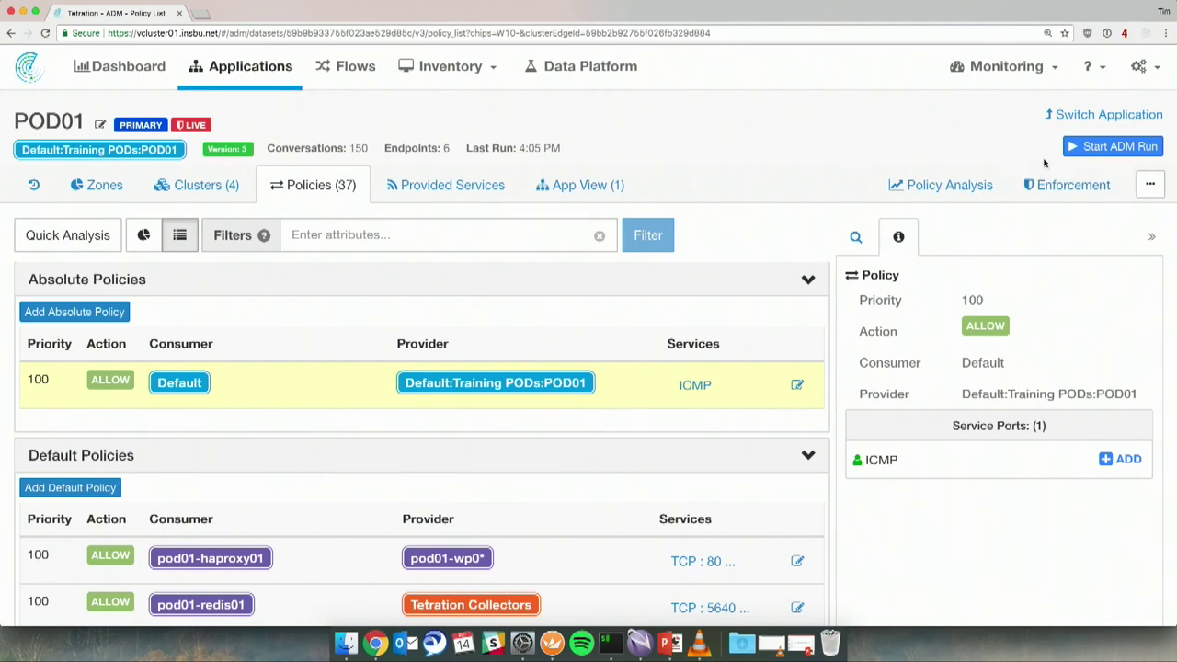
Enforce POD01's latest policies again with the new ICMP rule and accept the firewall rule replacement
left_click(1048, 190)
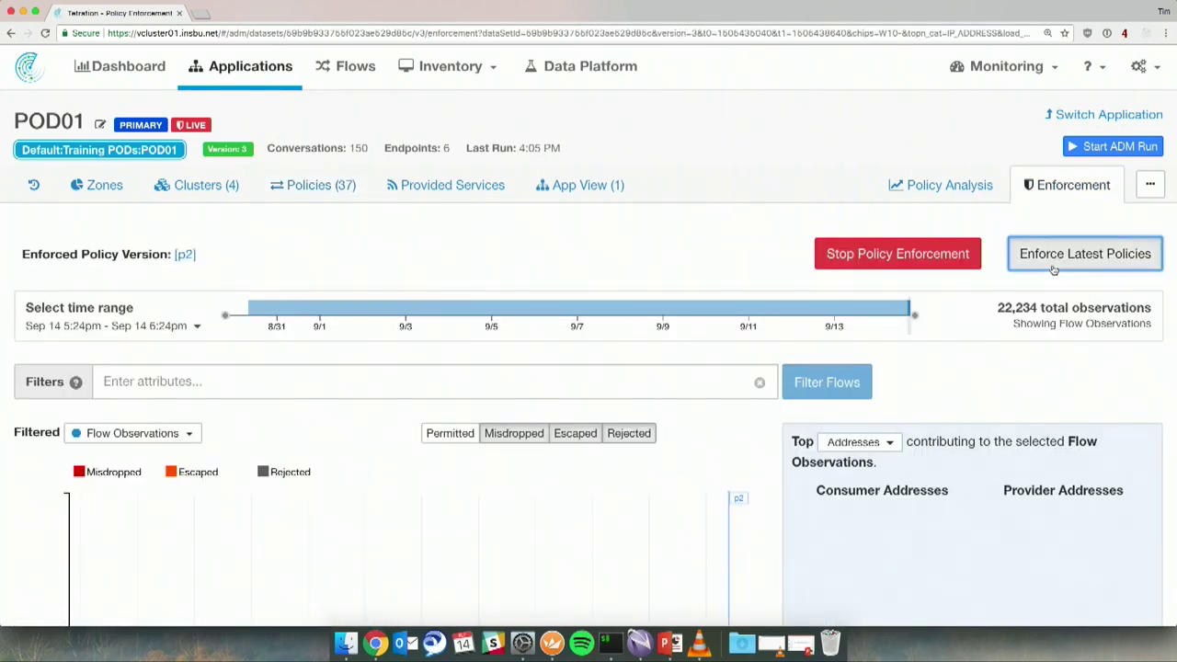
left_click(1015, 256)
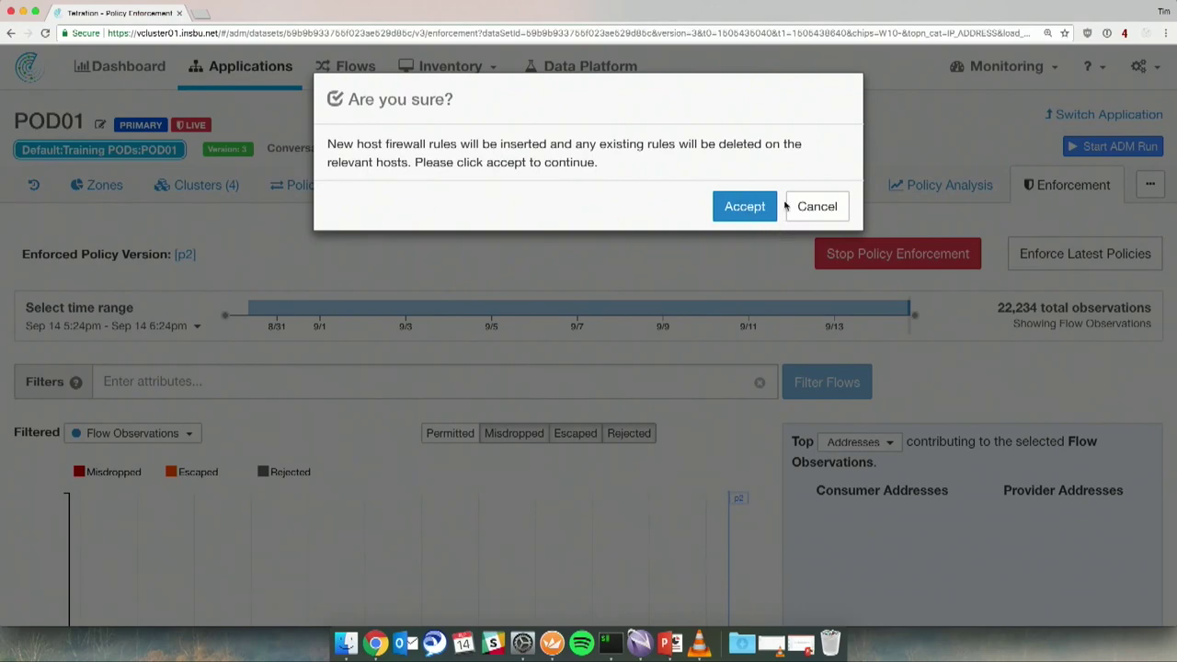
left_click(746, 208)
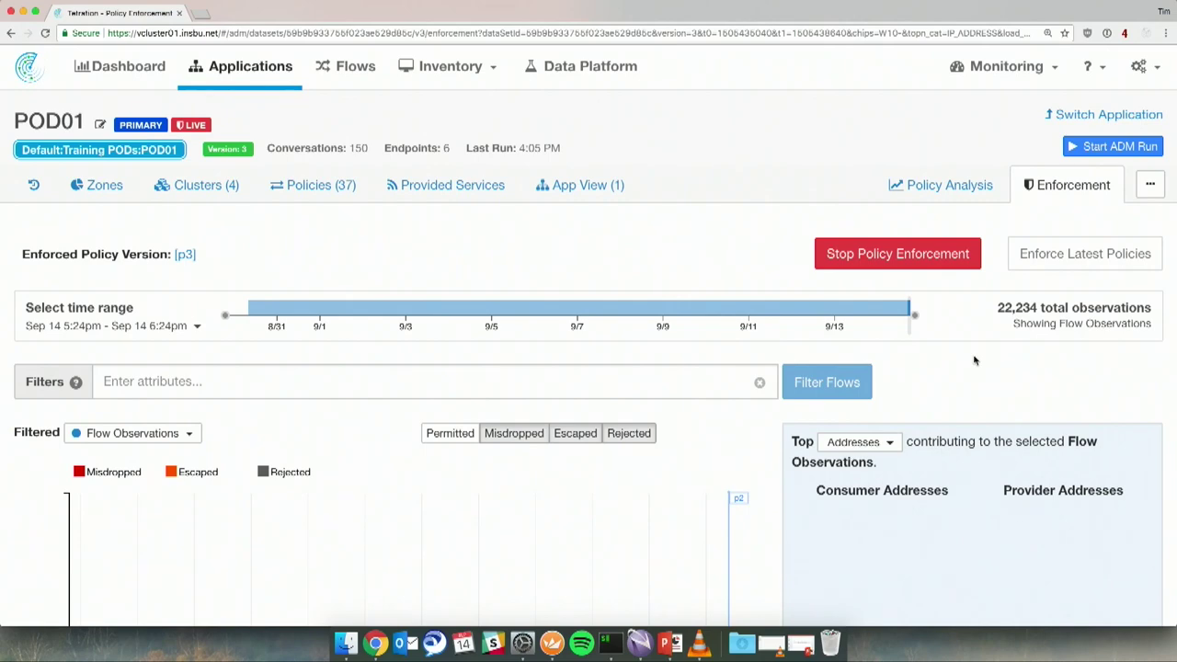
Bring up the list of applications, check the ping replies in the terminal, and return to Chrome
left_click(1085, 117)
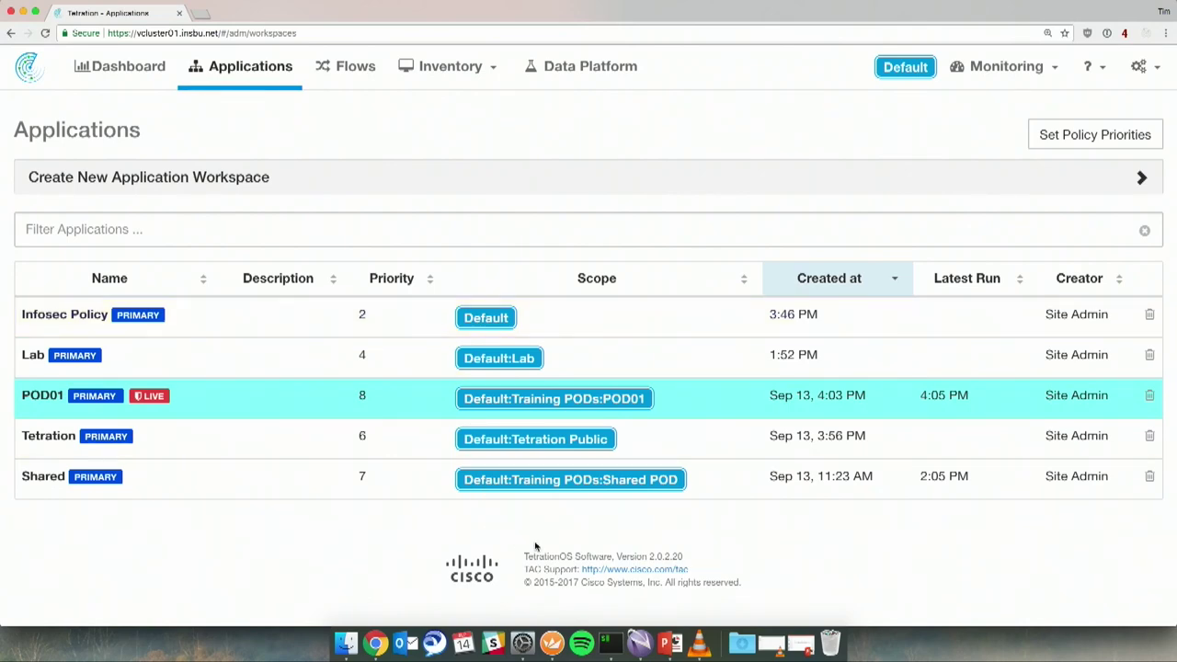
left_click(602, 589)
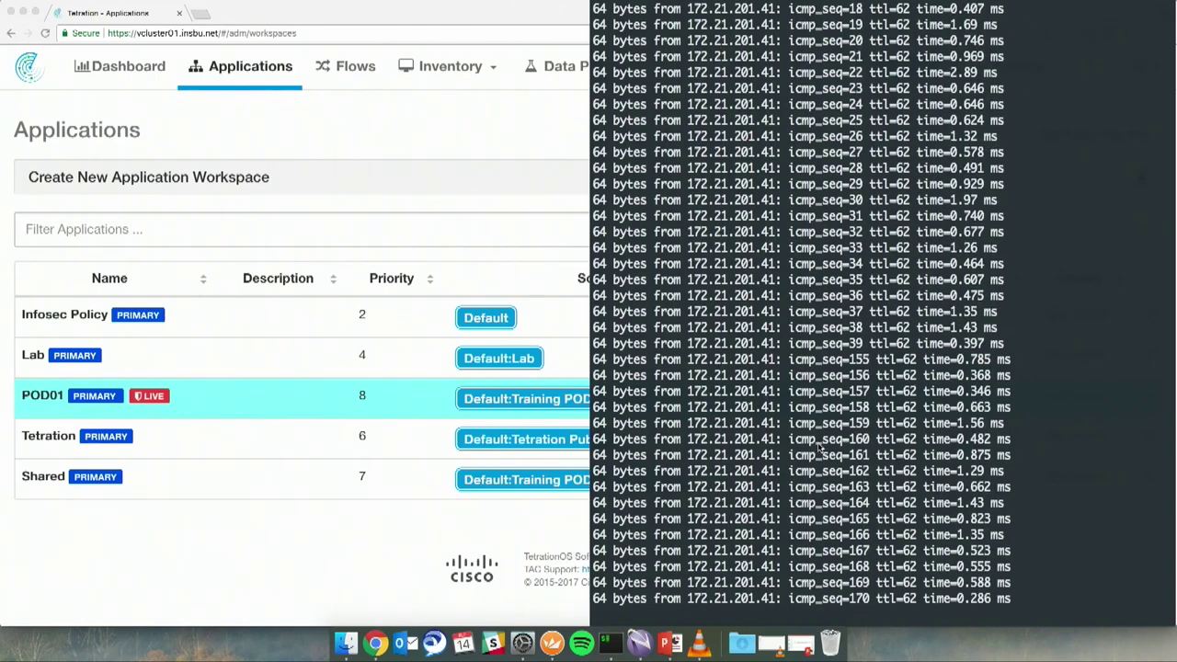
left_click(375, 643)
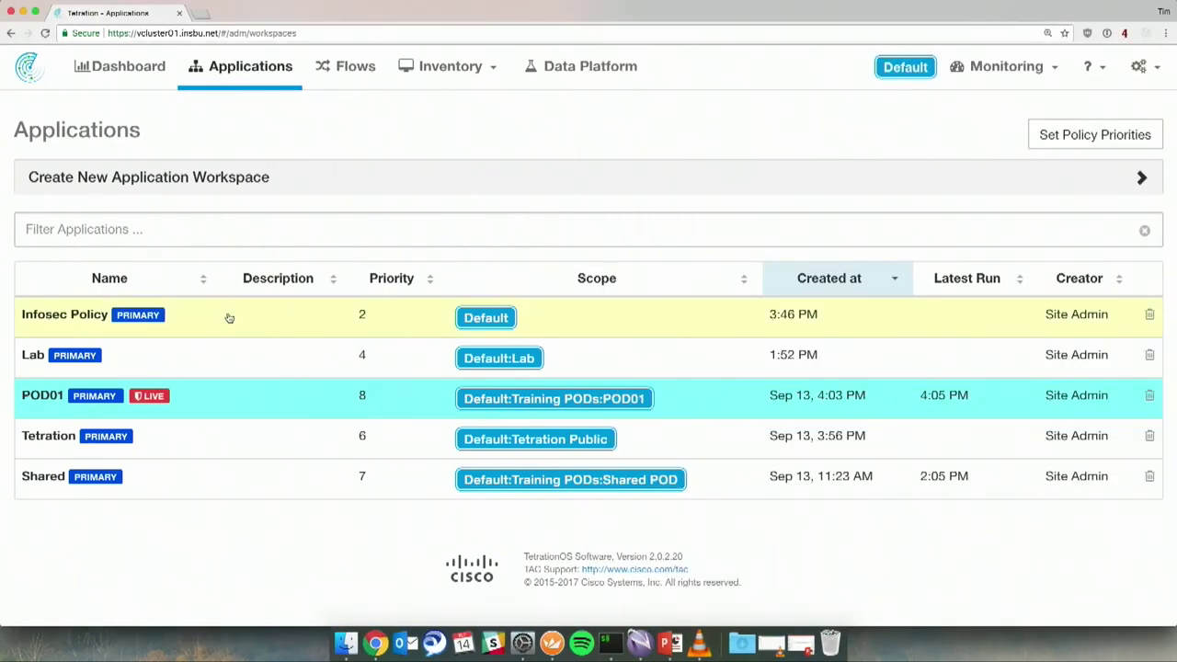
Open the Infosec Policy application and display its policies as a list
left_click(227, 318)
left_click(180, 235)
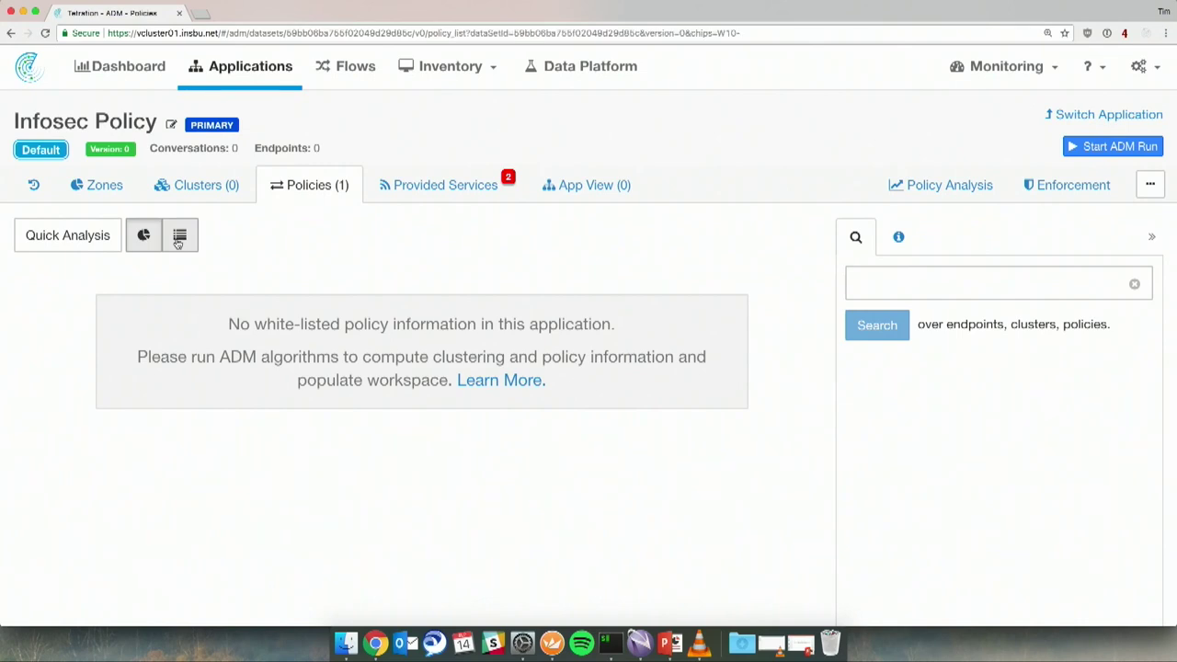
left_click(89, 283)
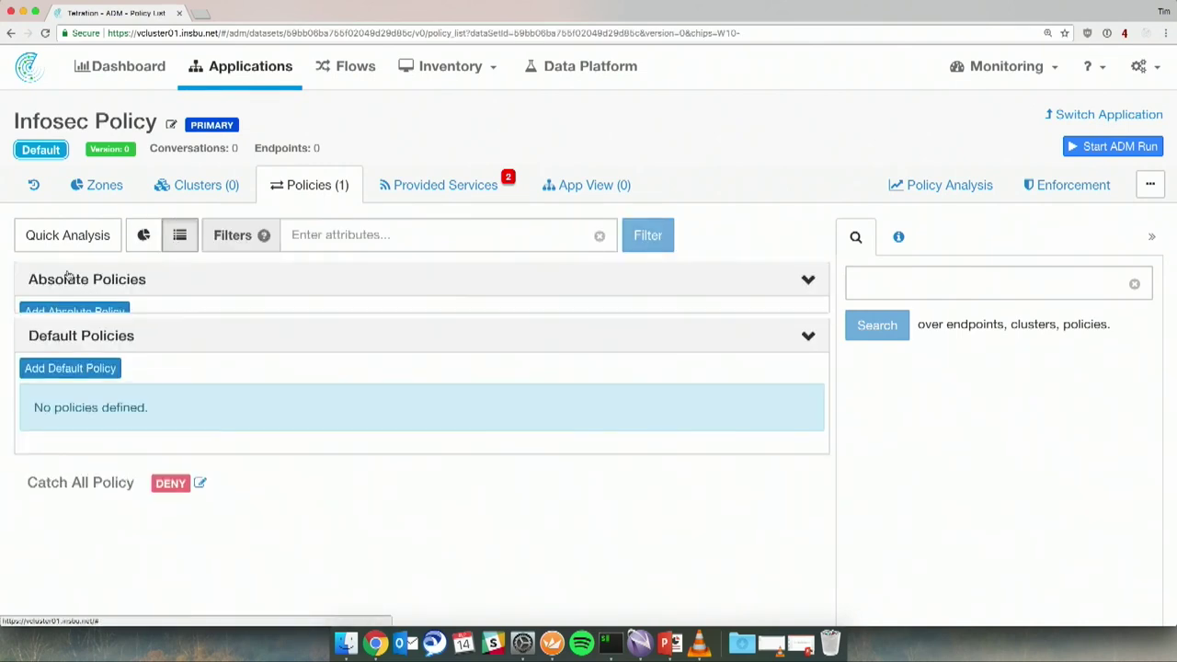
Start a new absolute policy in Infosec Policy with the DENY action and priority 99
left_click(77, 312)
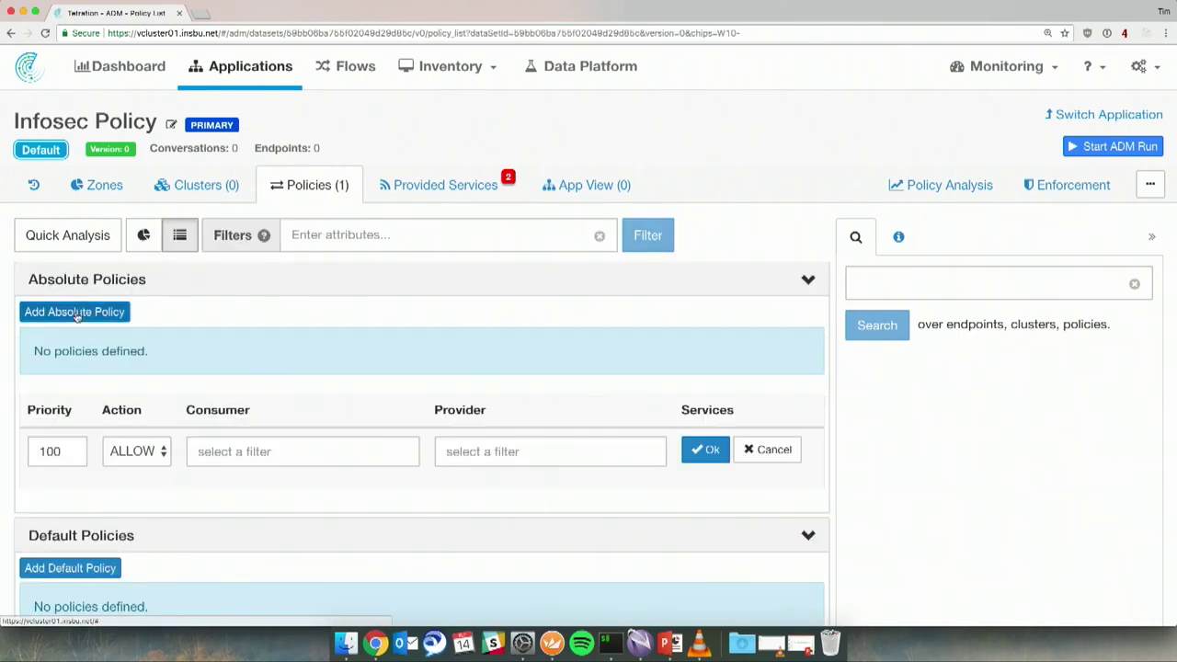
left_click(134, 453)
left_click(121, 470)
double_click(57, 455)
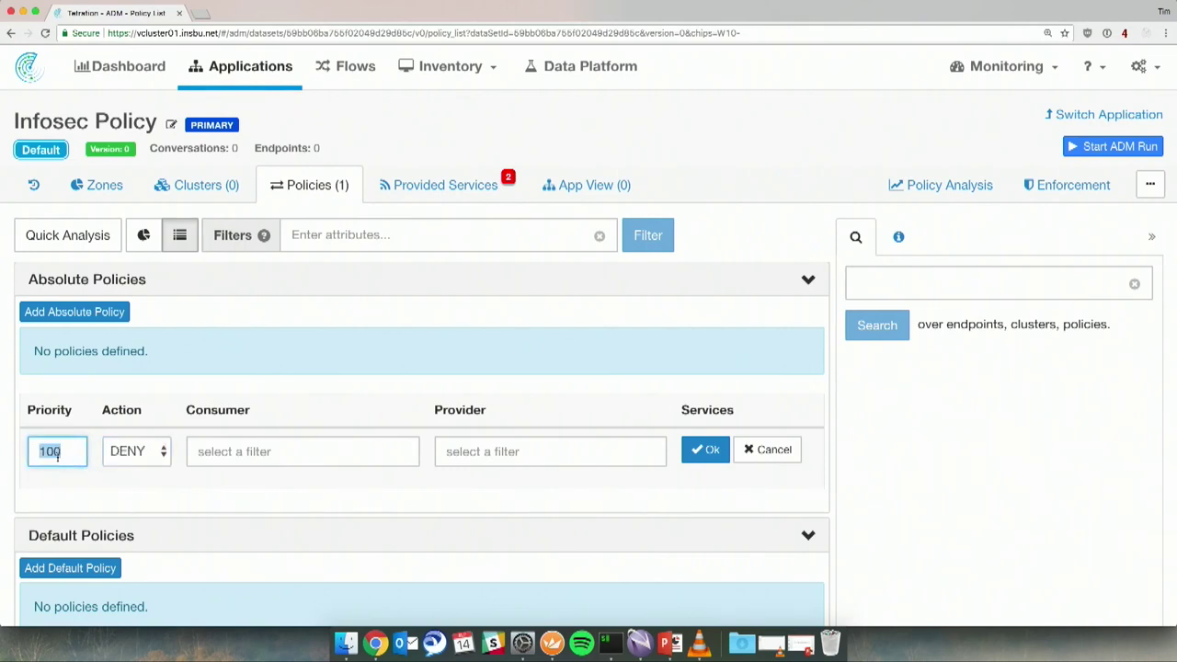
type("99")
Set the policy's consumer to Default and its provider to Default:Training PODs, and save the policy
key("Tab")
type("Def")
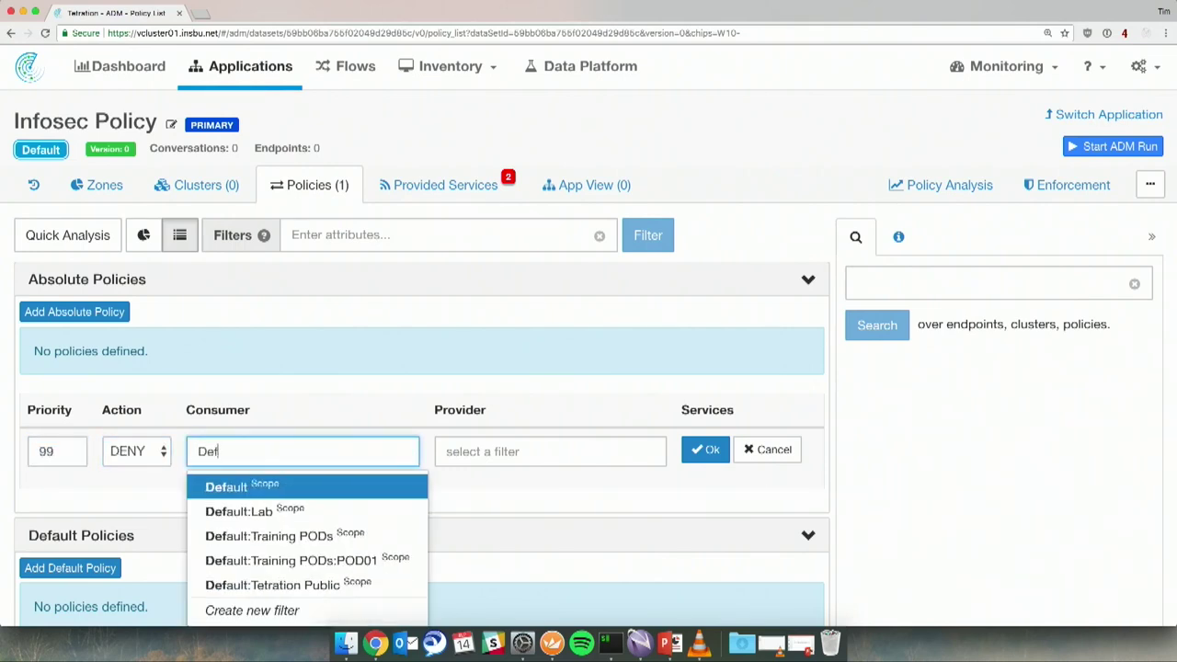
key("Return")
key("Tab")
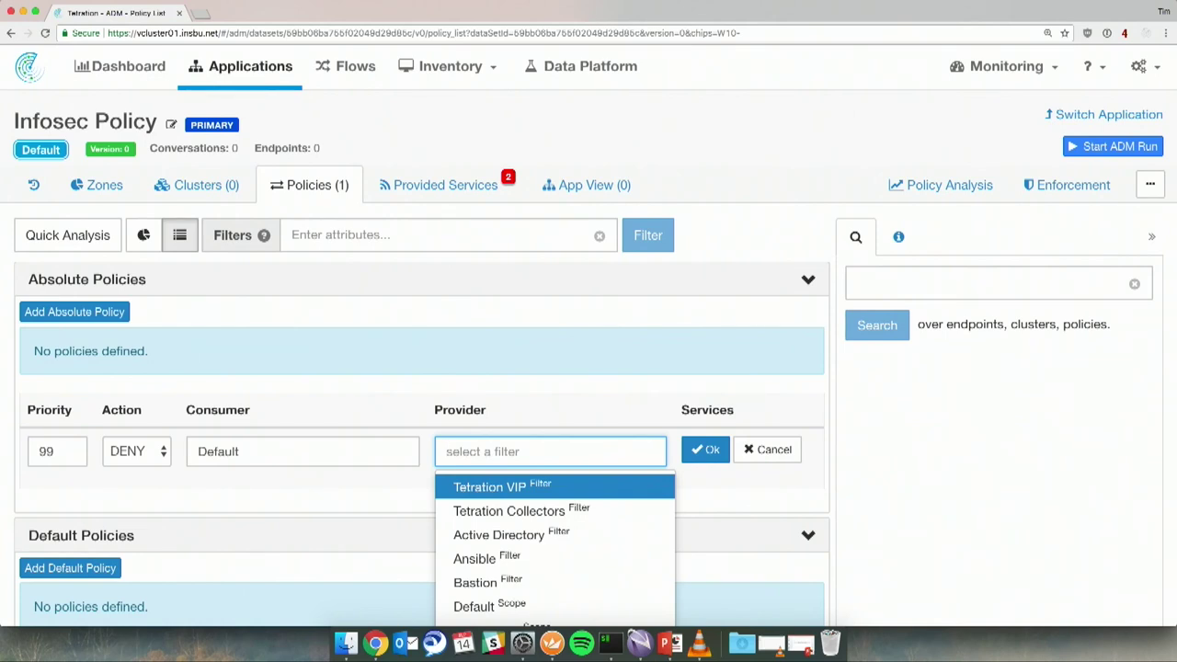
type("Tr")
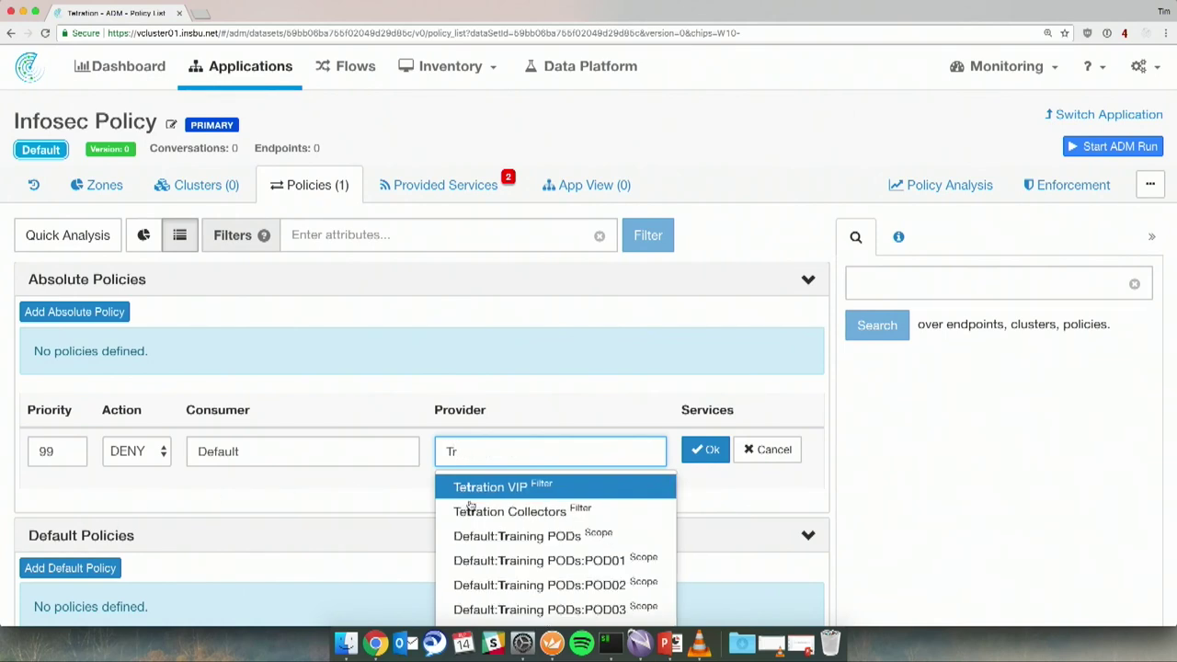
left_click(501, 535)
left_click(699, 449)
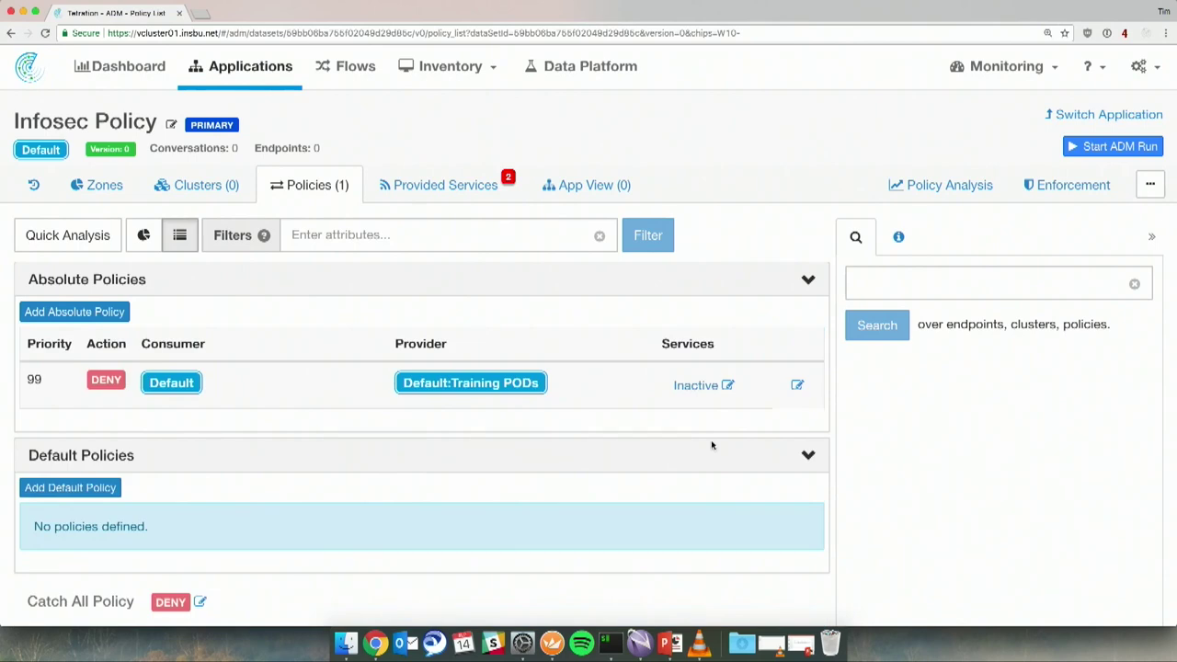
Add ICMP as a service to the priority 99 DENY policy, entering 0 as its port
left_click(1118, 477)
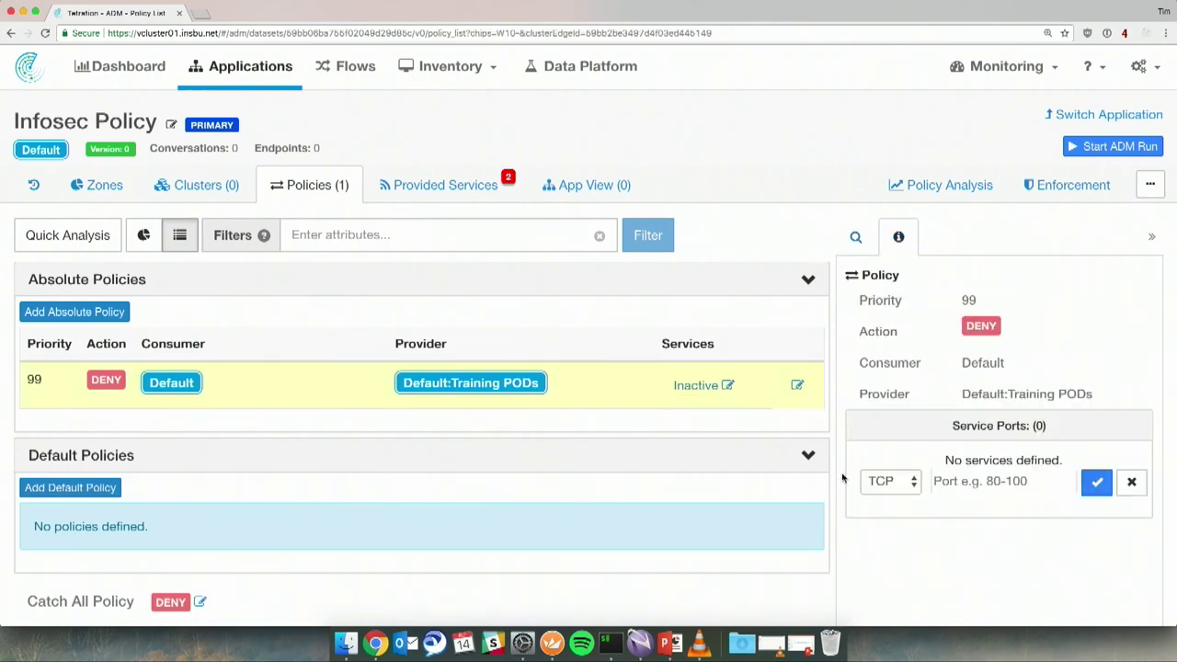
left_click(880, 485)
left_click(897, 519)
key("Tab")
type("0")
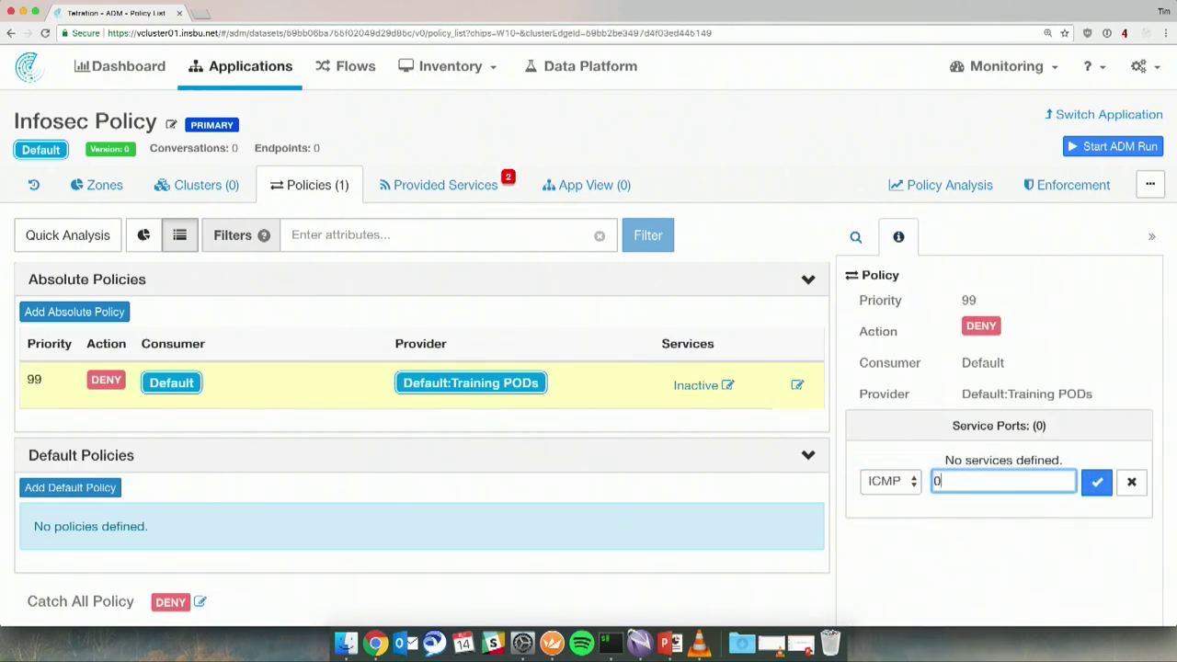
left_click(1096, 481)
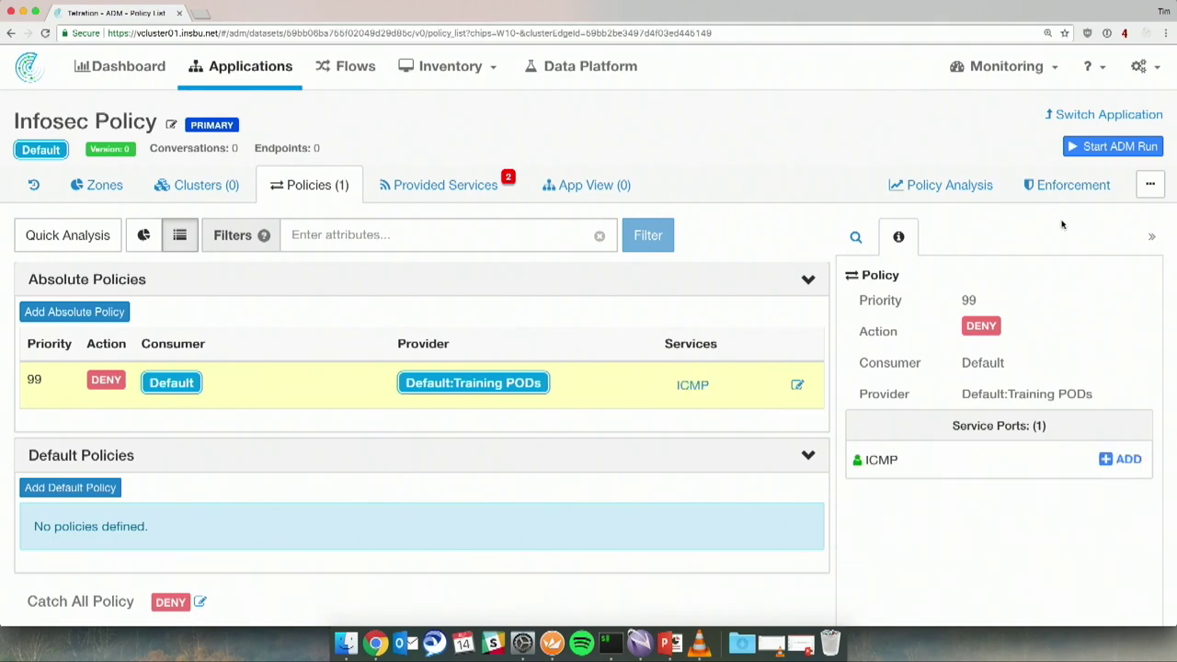
Enforce the latest Infosec Policy policies, accept the host firewall rule replacement, and return to the policy list
left_click(1064, 184)
left_click(1054, 254)
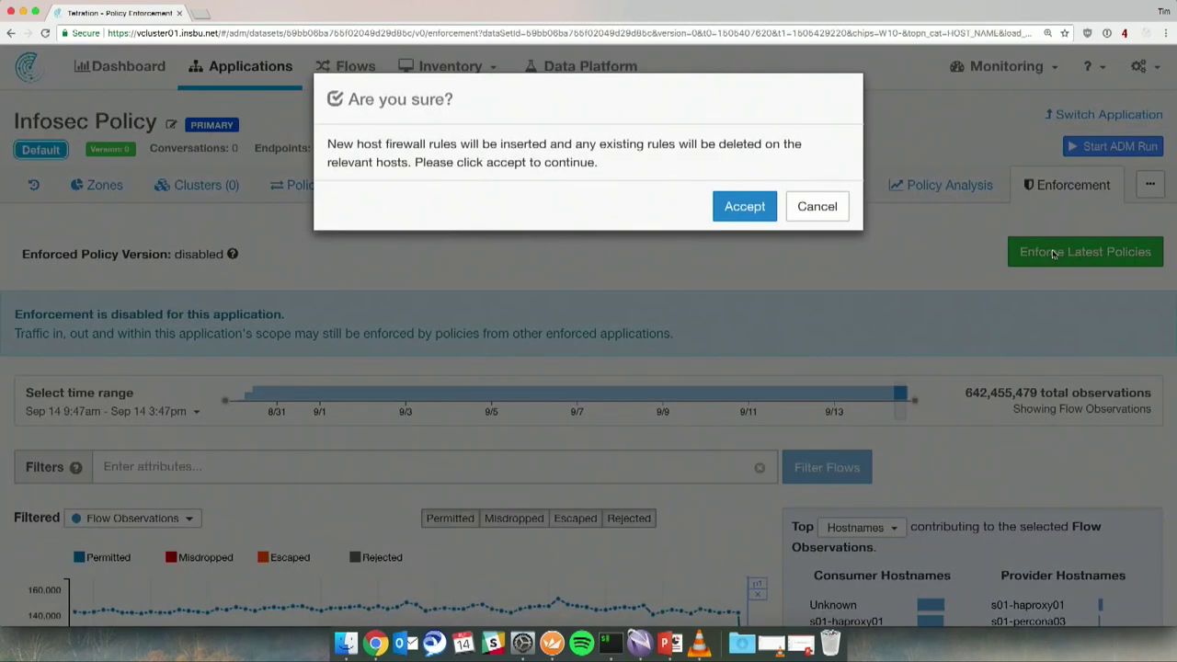
left_click(744, 206)
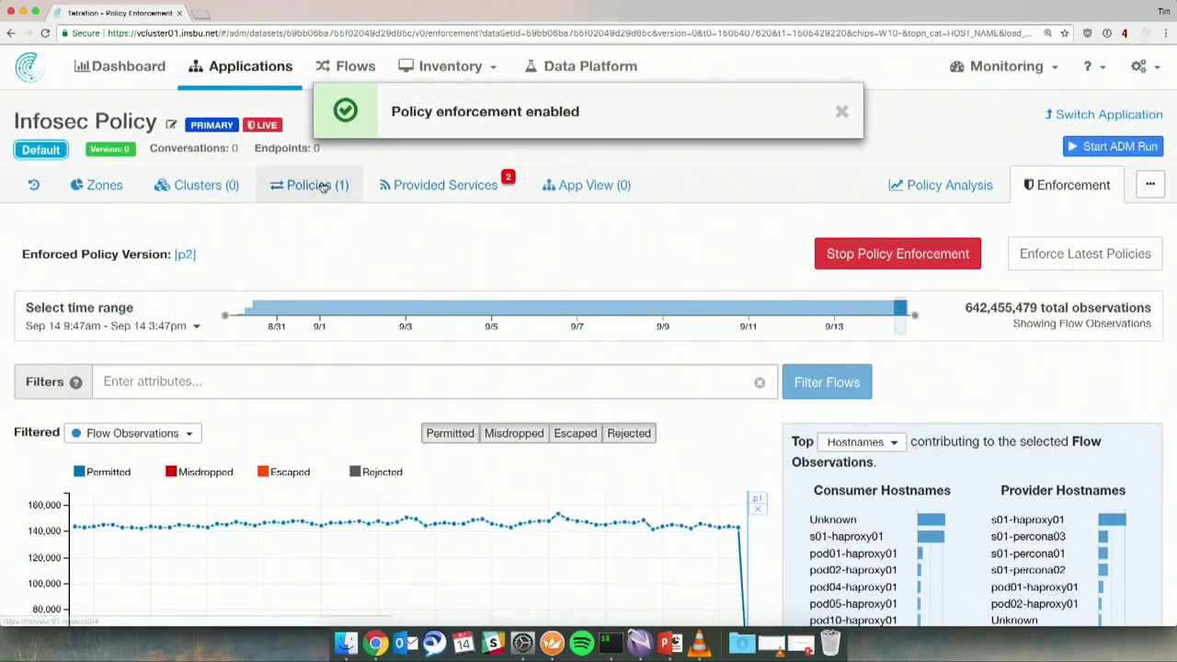
left_click(323, 187)
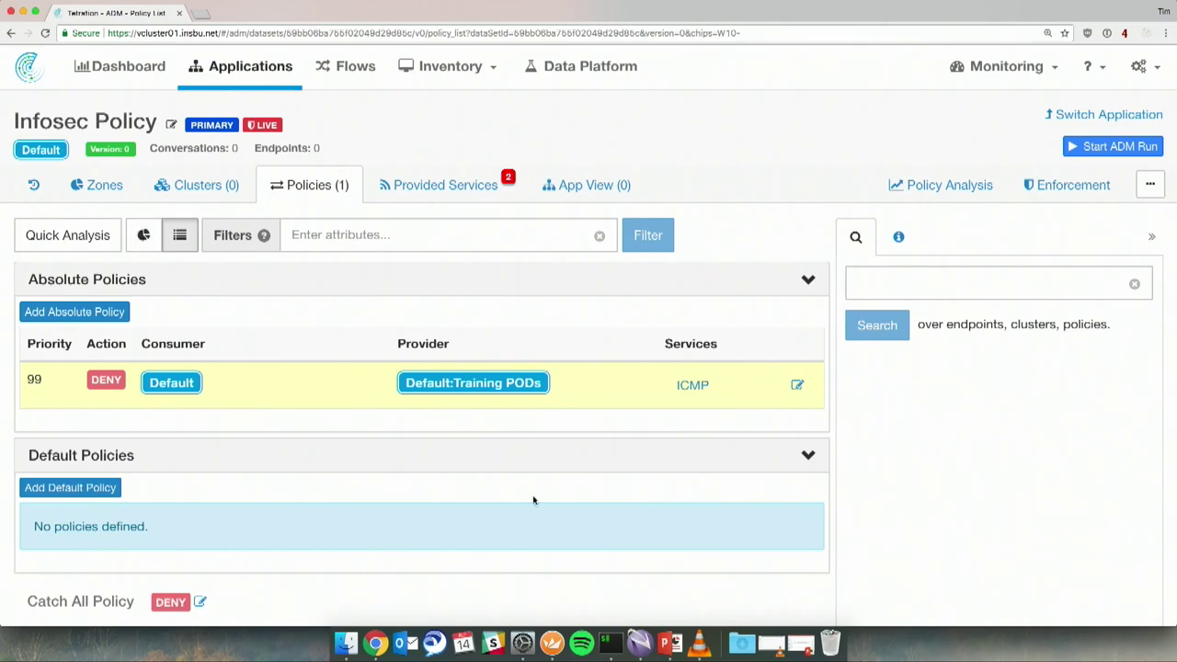
Stop the running ping in the terminal, copy the pinged IP address, and return to Chrome
left_click(610, 641)
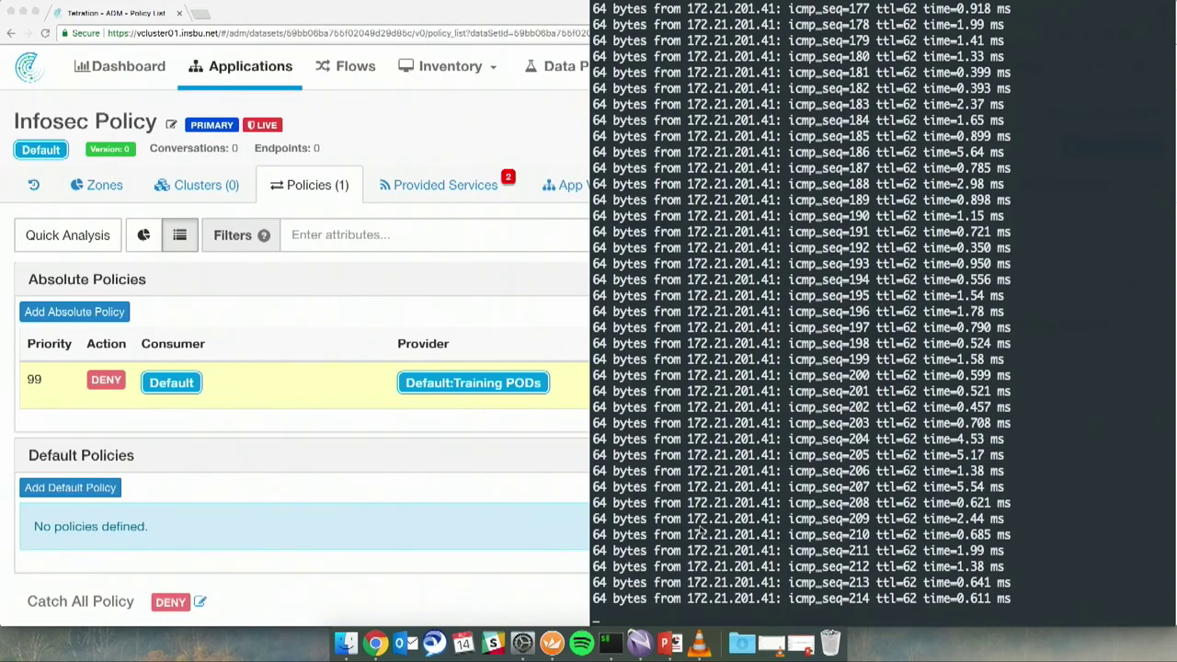
key("ctrl+c")
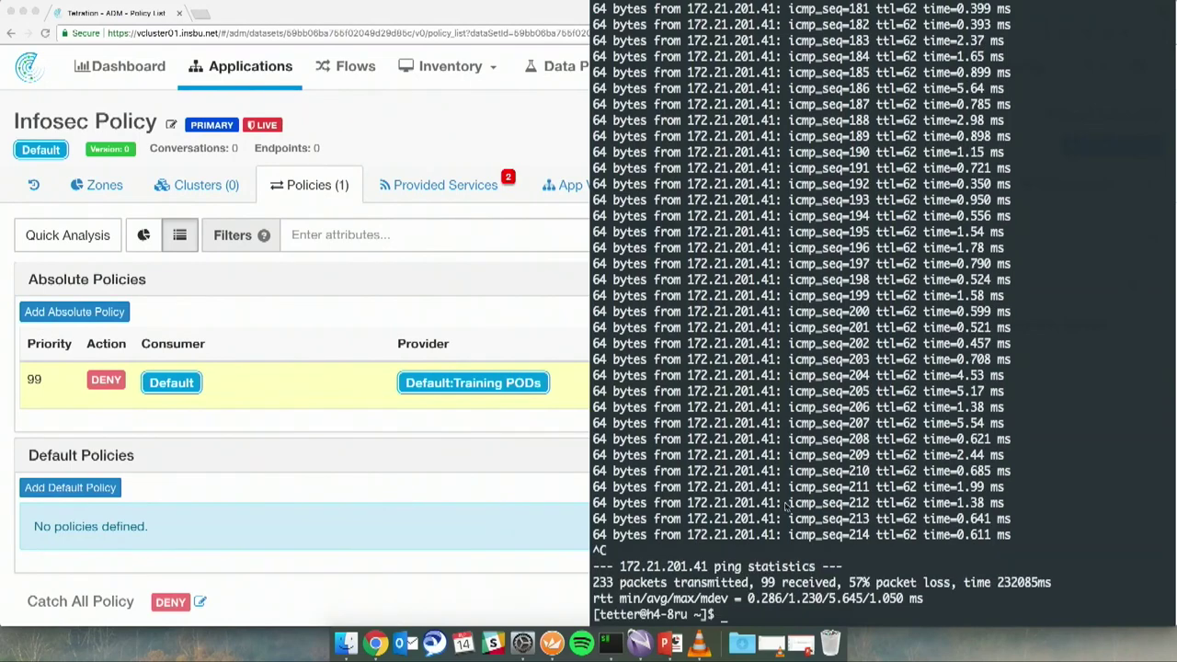
left_click_drag(777, 537, 691, 541)
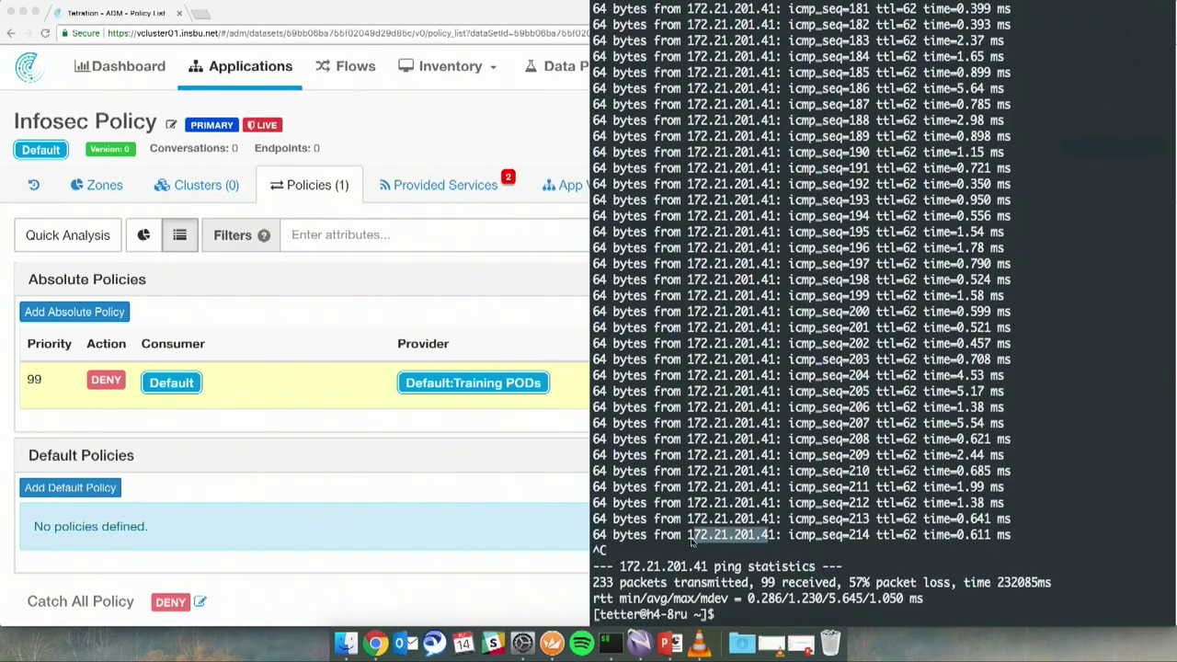
left_click(779, 535)
left_click_drag(777, 537, 690, 540)
left_click(175, 250)
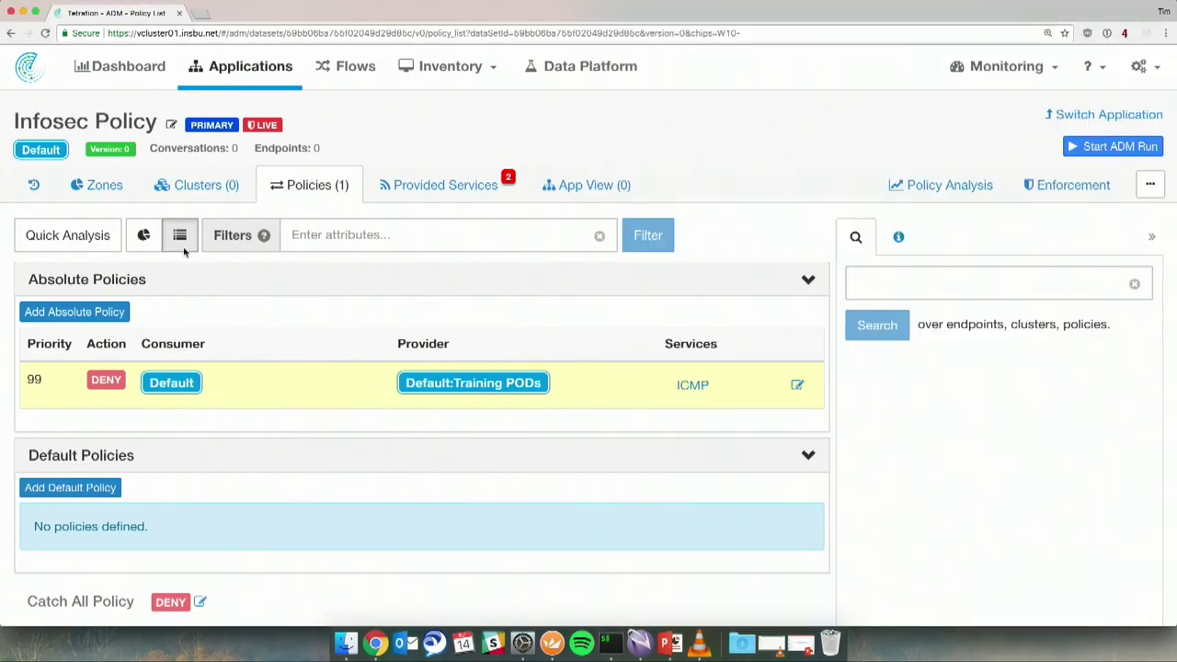
Open a Quick Analysis of a hypothetical flow and set its provider address to 172.21.201.41
left_click(101, 237)
left_click(802, 135)
key("super+v")
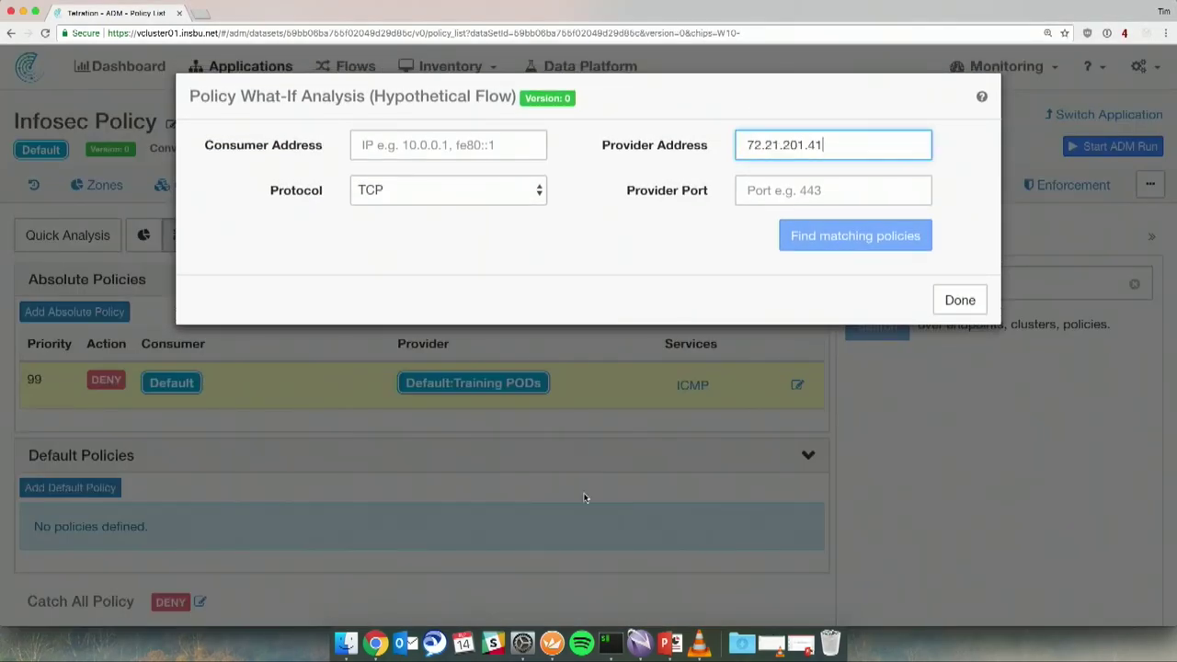
left_click(745, 146)
type("1")
Run ifconfig in the terminal and copy the ens160 address 172.20.10.220 into the what-if analysis as the consumer address
left_click(609, 643)
key("ctrl+c")
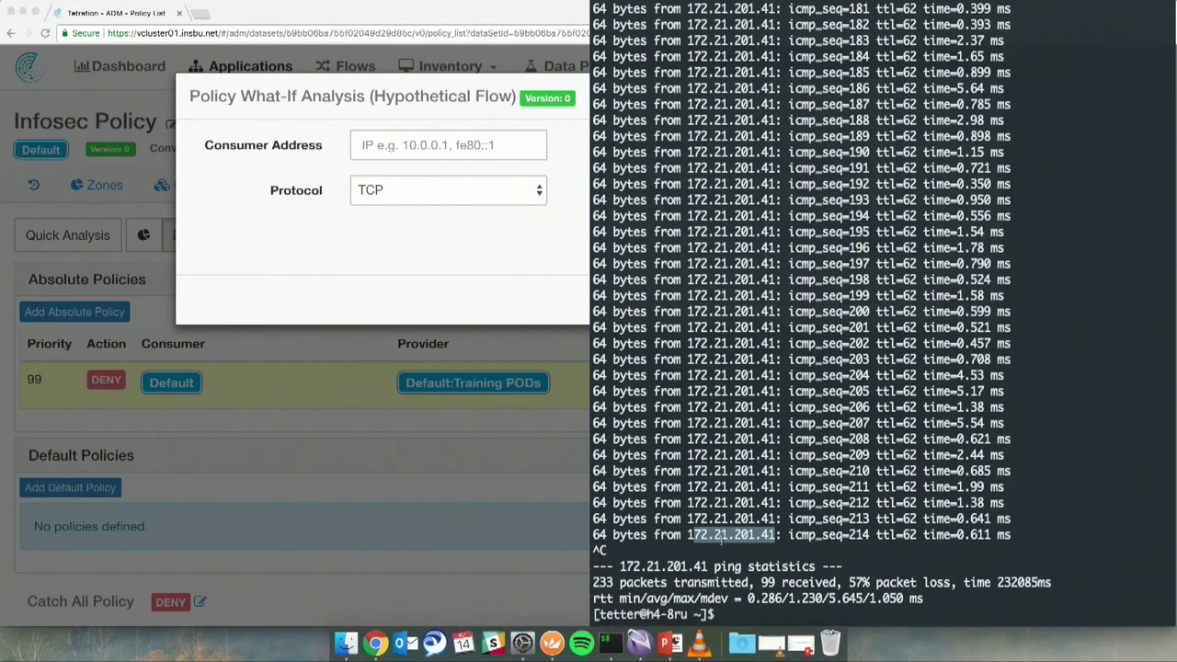
type("ifconfig")
key("Return")
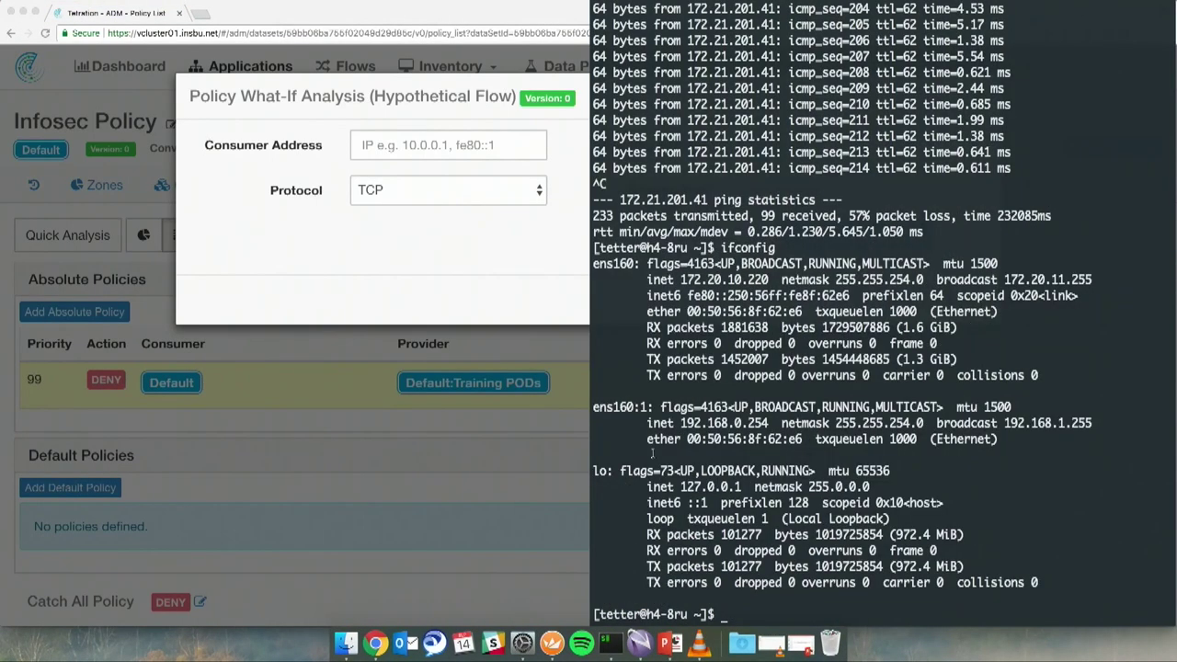
double_click(682, 280)
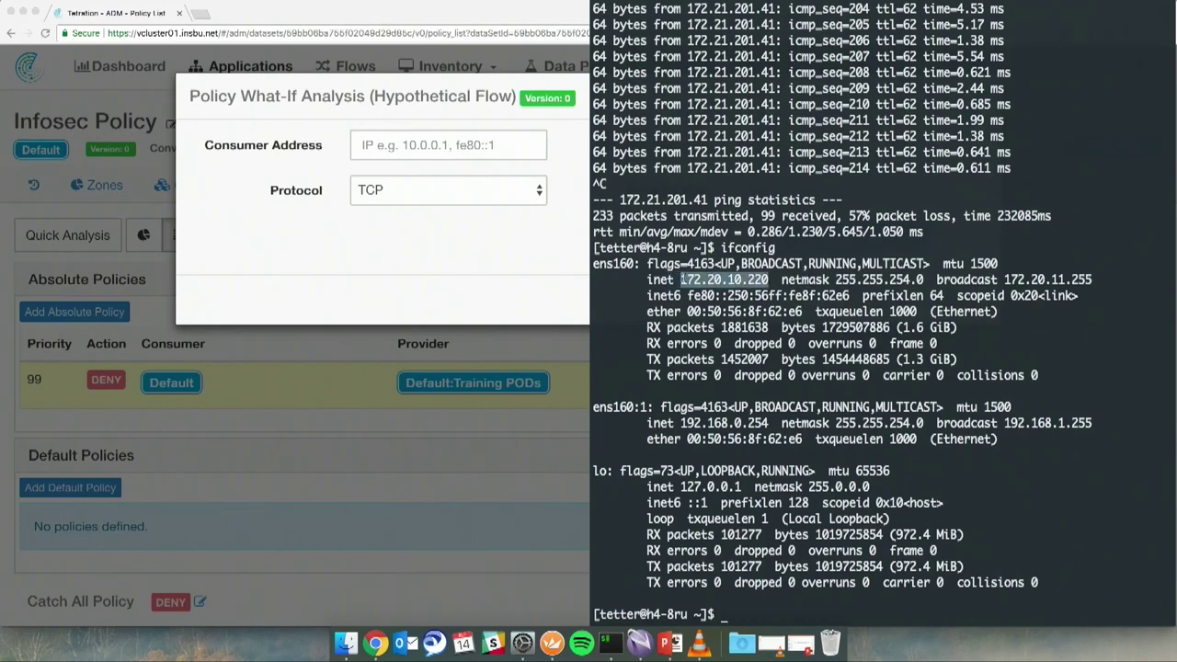
left_click(409, 153)
key("super+v")
Set the hypothetical flow's protocol to ICMP and provider port to 0, and find the matching policies
left_click(453, 203)
left_click(465, 224)
left_click(773, 190)
type("0")
left_click(811, 232)
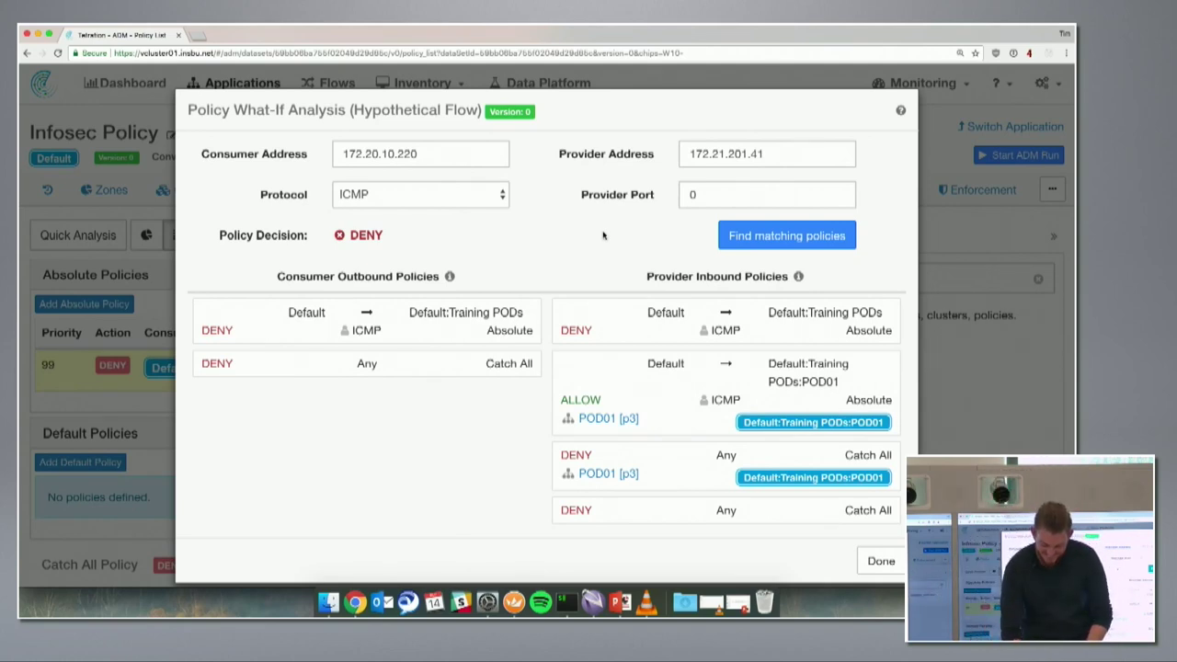
Switch to the Tetration_TFD_Sep_14 presentation in PowerPoint
left_click(620, 602)
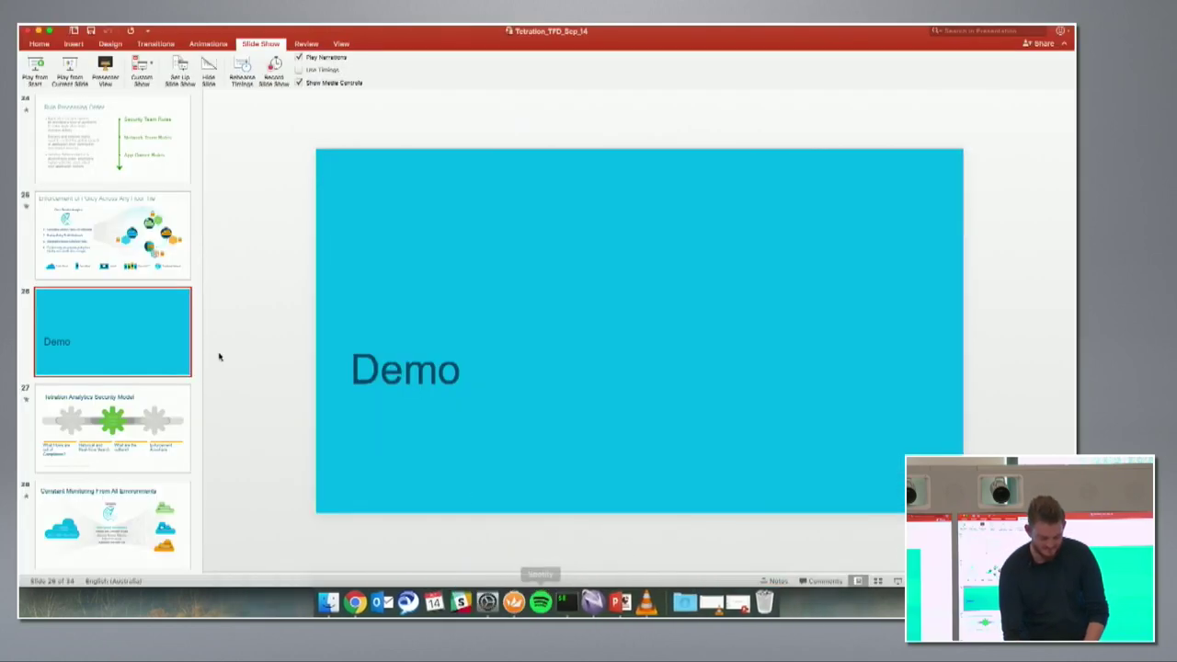